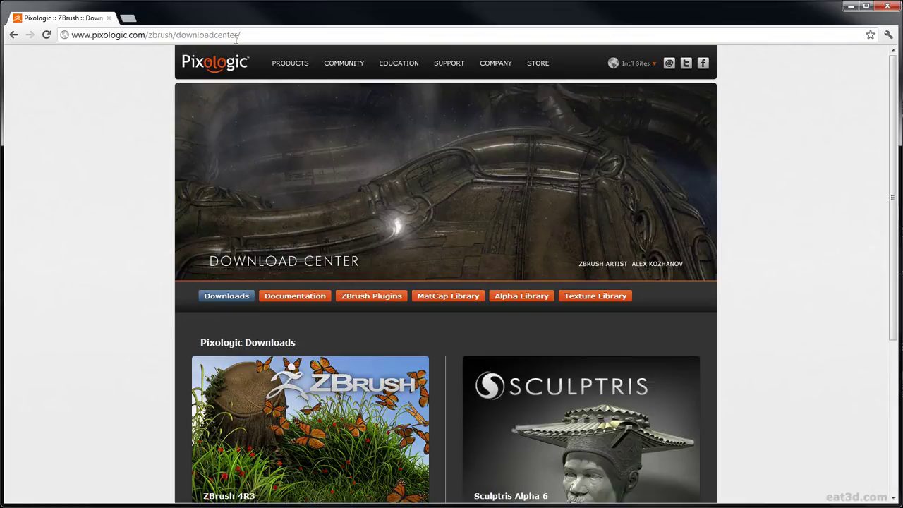
# - Open the ZBrush Plugins page in the Pixologic Download Center and locate the Decimation Master download for ZBrush 4R3
pyautogui.click(370, 296)
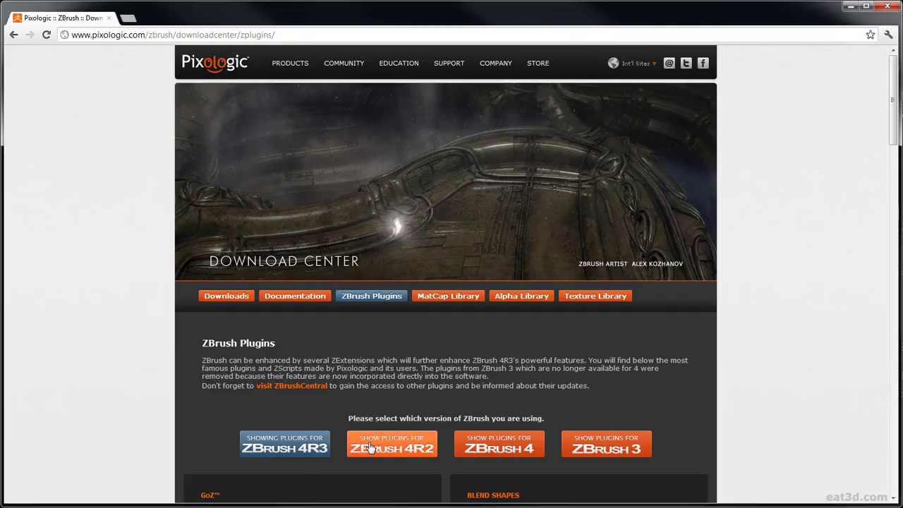
pyautogui.moveTo(893, 134); pyautogui.dragTo(895, 164)
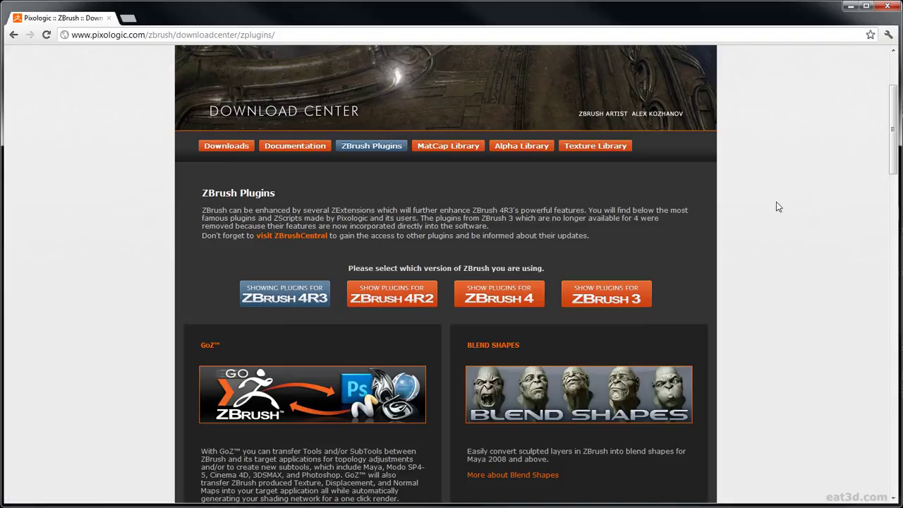
pyautogui.moveTo(895, 167); pyautogui.dragTo(894, 357)
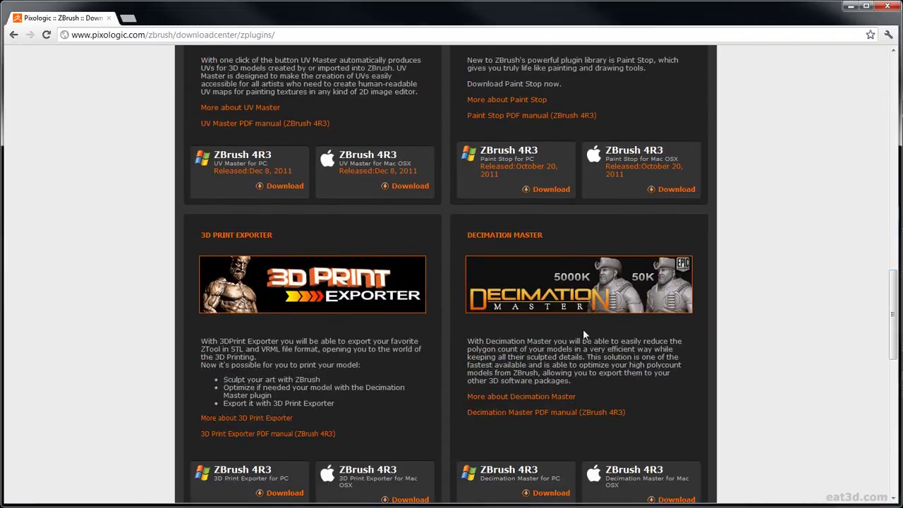
pyautogui.scroll(-1, 547, 381)
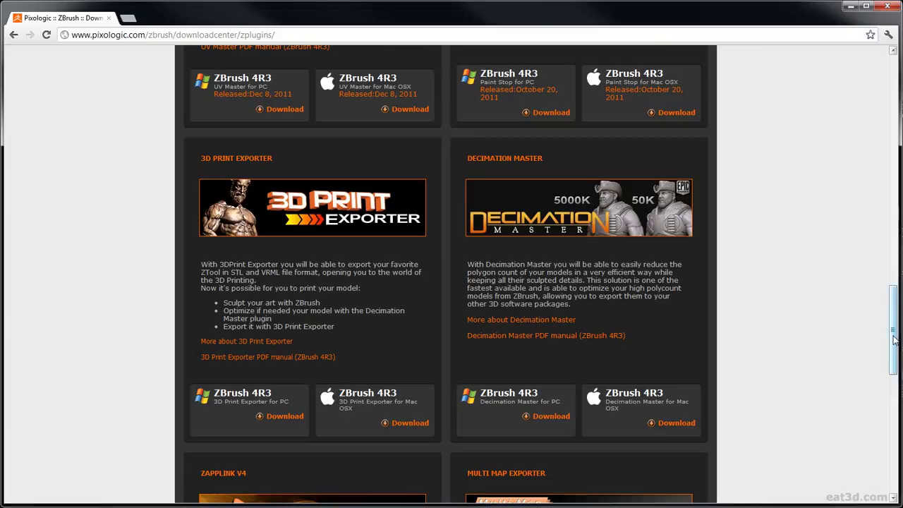
pyautogui.moveTo(895, 340); pyautogui.dragTo(895, 324)
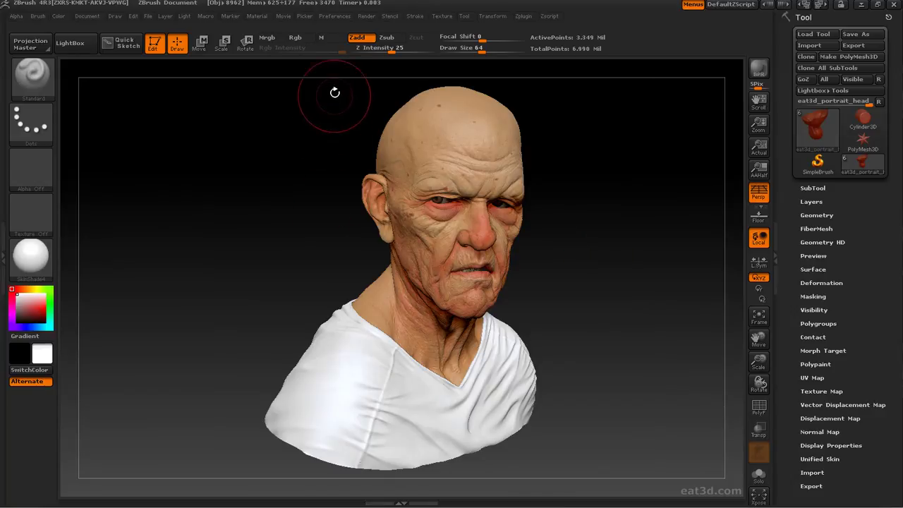
# - Enable Use and Keep Polypaint in the Decimation Master preferences and save those preferences
pyautogui.click(337, 17)
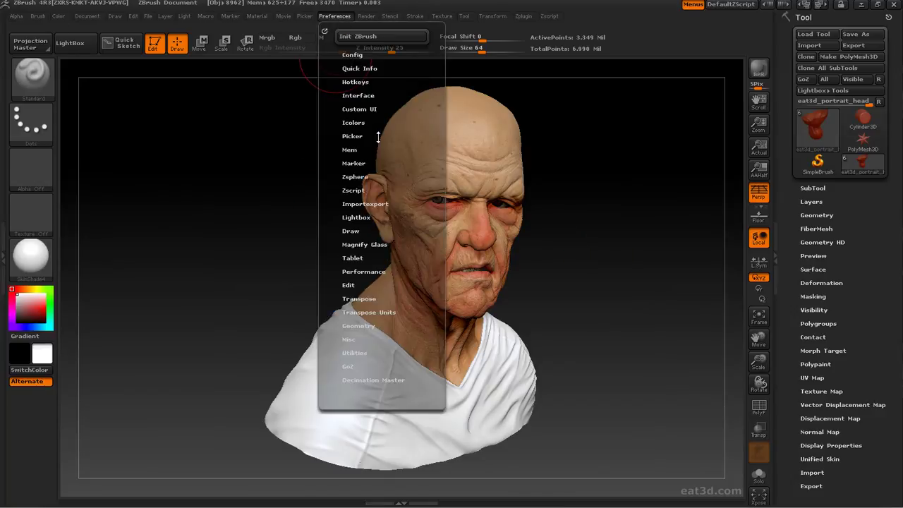
pyautogui.click(369, 380)
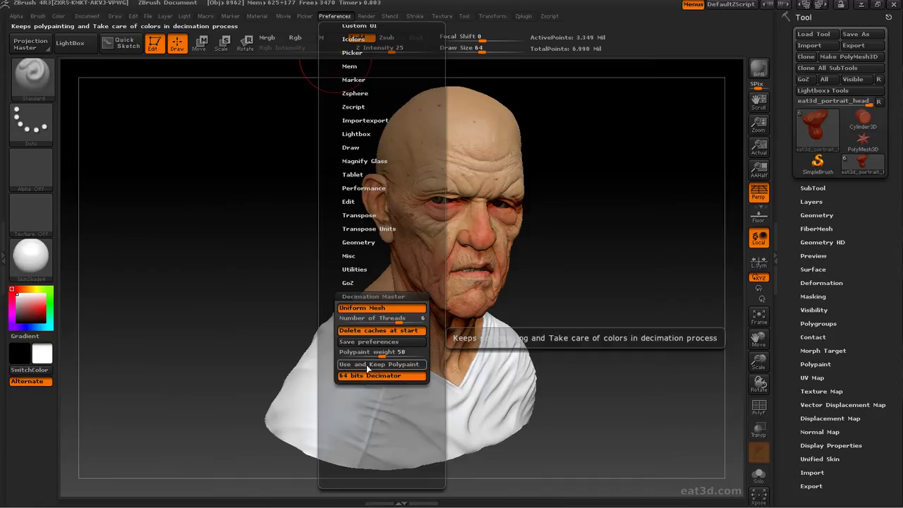
pyautogui.click(388, 365)
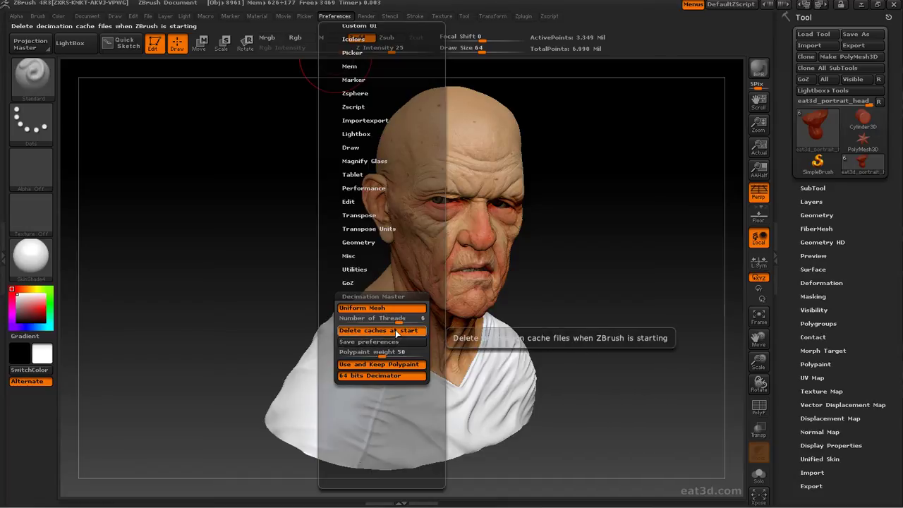
pyautogui.click(367, 343)
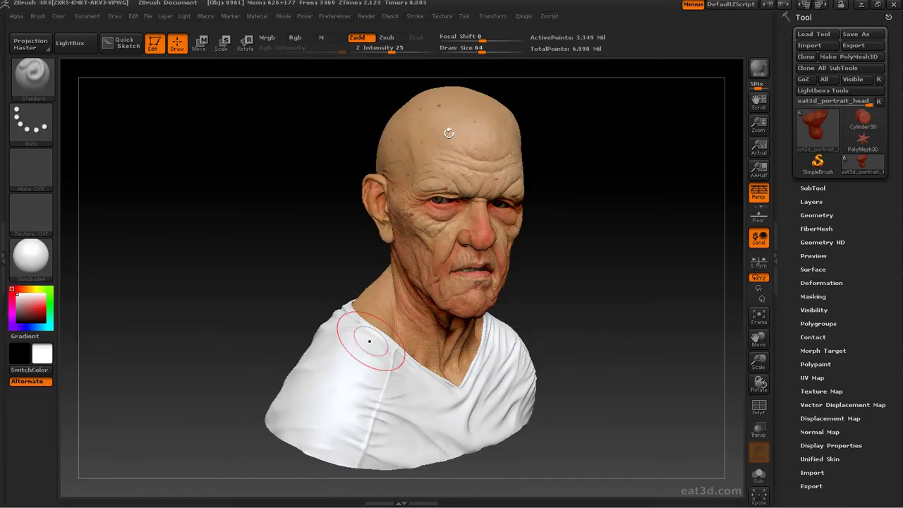
# - Dock the Zplugin palette above the Tool palette and expand its Decimation Master options
pyautogui.click(524, 16)
pyautogui.moveTo(520, 30); pyautogui.dragTo(789, 15)
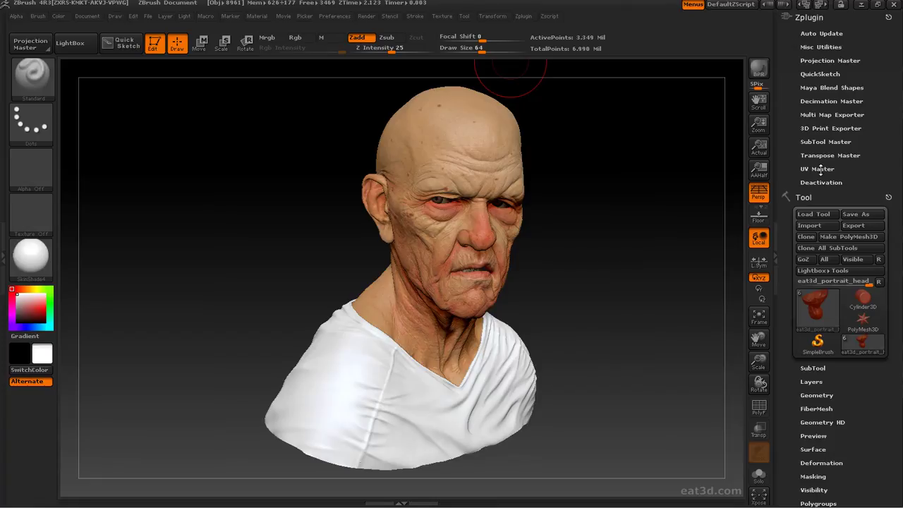
pyautogui.click(833, 100)
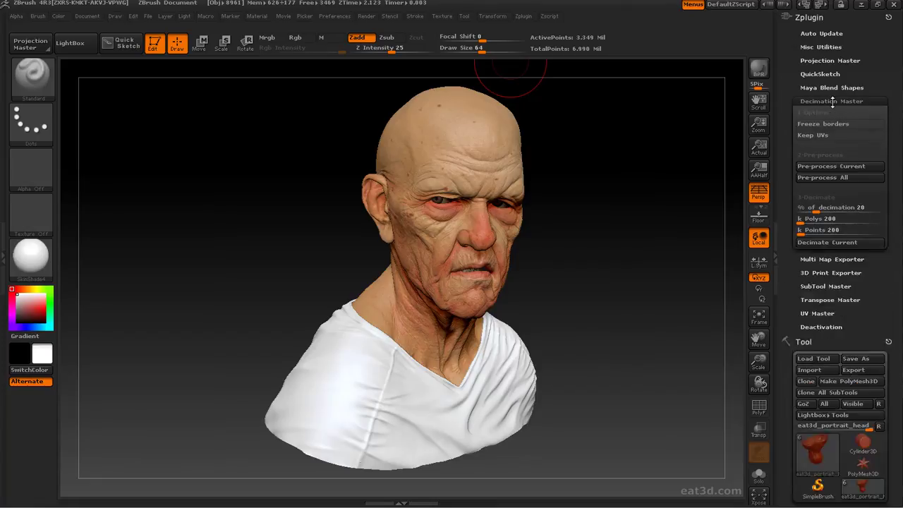
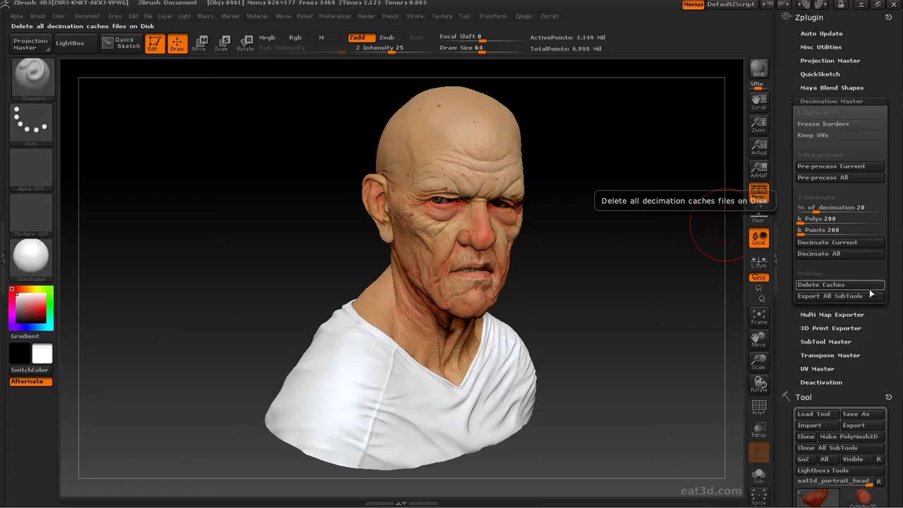
# - Turn off polypaint display on all subtools: the head, both eyes, tounge, teeth_lower and gown
pyautogui.moveTo(889, 332); pyautogui.dragTo(892, 243)
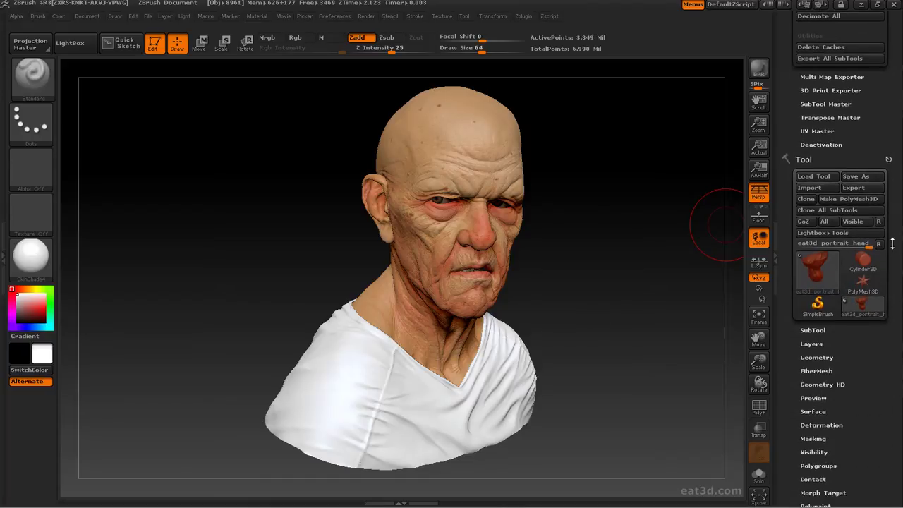
pyautogui.moveTo(824, 357); pyautogui.dragTo(855, 237)
pyautogui.click(808, 364)
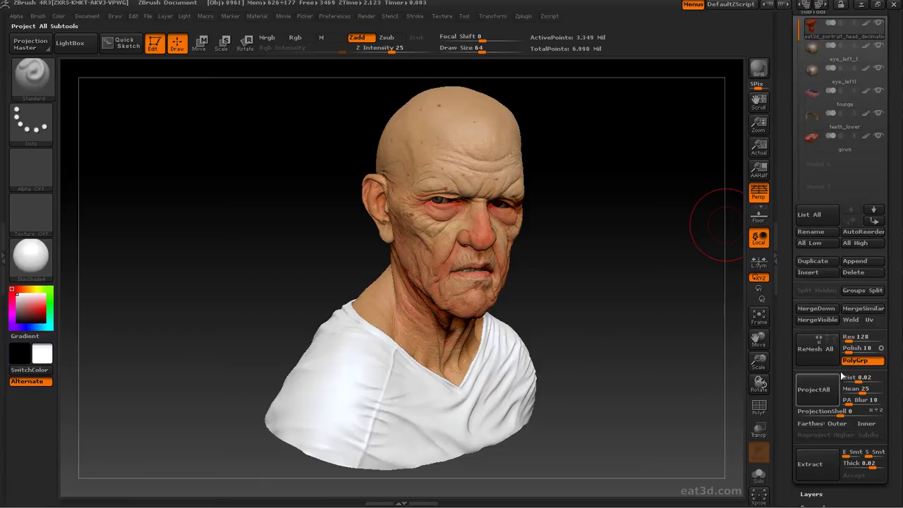
pyautogui.moveTo(889, 106); pyautogui.dragTo(887, 210)
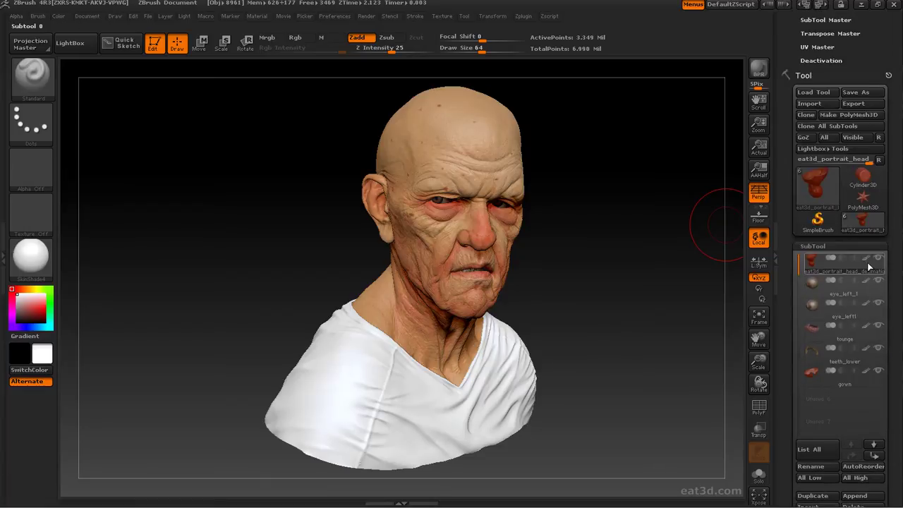
pyautogui.click(867, 330)
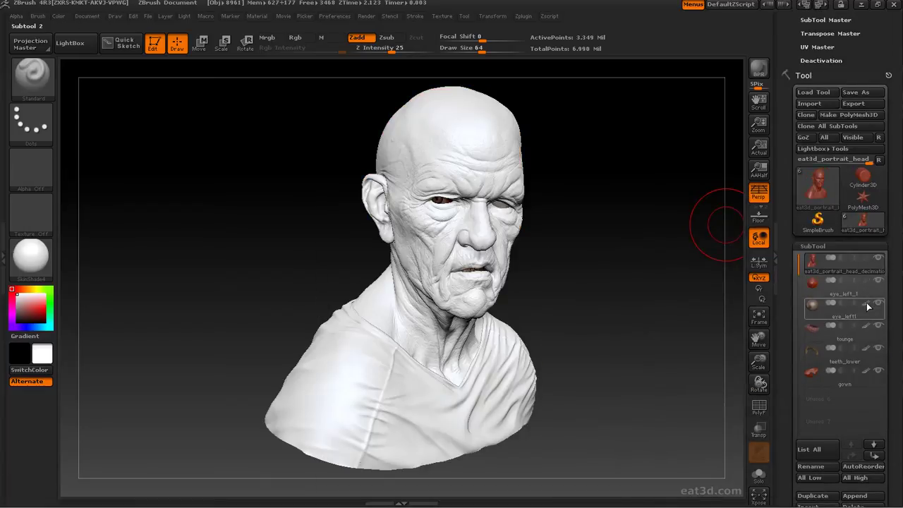
pyautogui.click(866, 327)
pyautogui.click(867, 348)
pyautogui.click(866, 370)
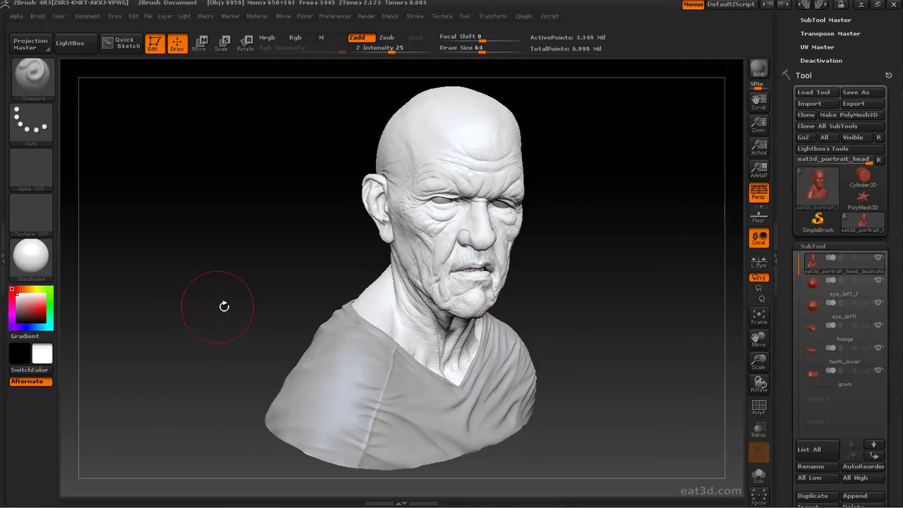
# - Enable Freeze borders in Decimation Master and pre-process all subtools
pyautogui.moveTo(897, 235); pyautogui.dragTo(883, 353)
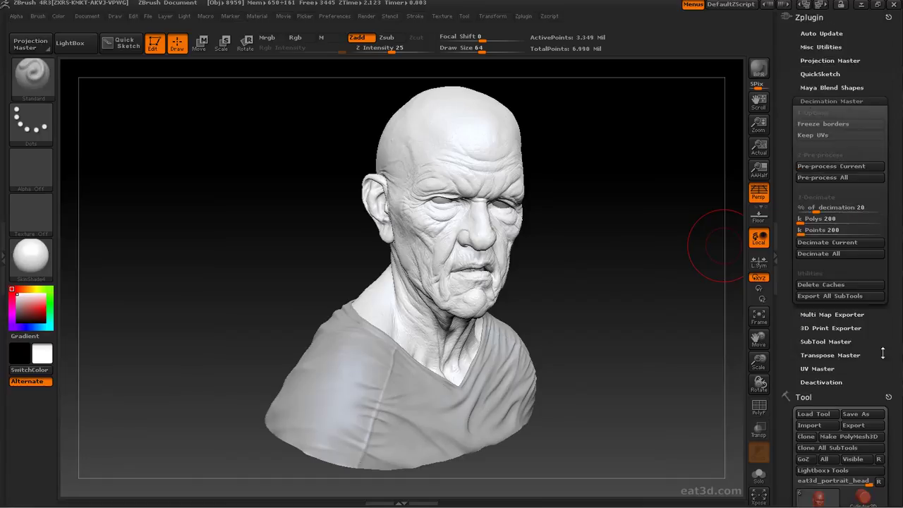
pyautogui.click(824, 125)
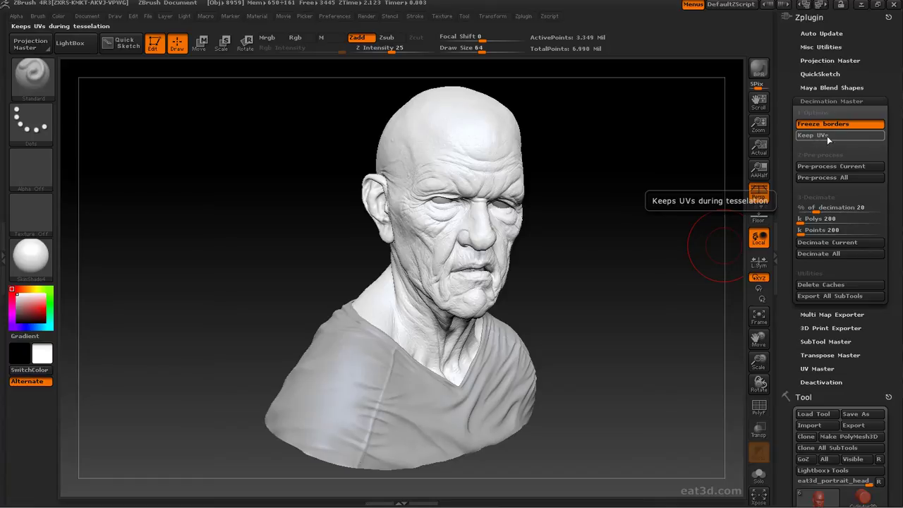
pyautogui.click(825, 178)
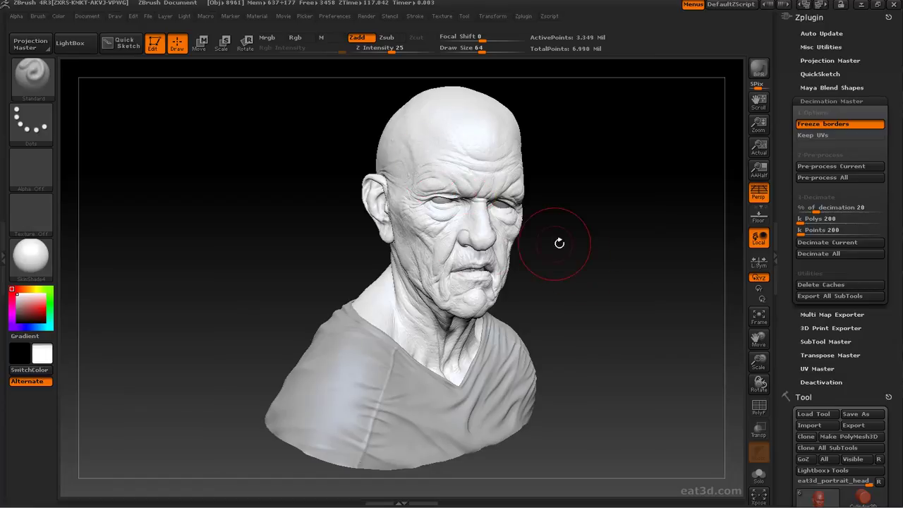
# - Turn on the polyframe and examine the head's original mesh density around the eye, cheek and nose
pyautogui.click(756, 412)
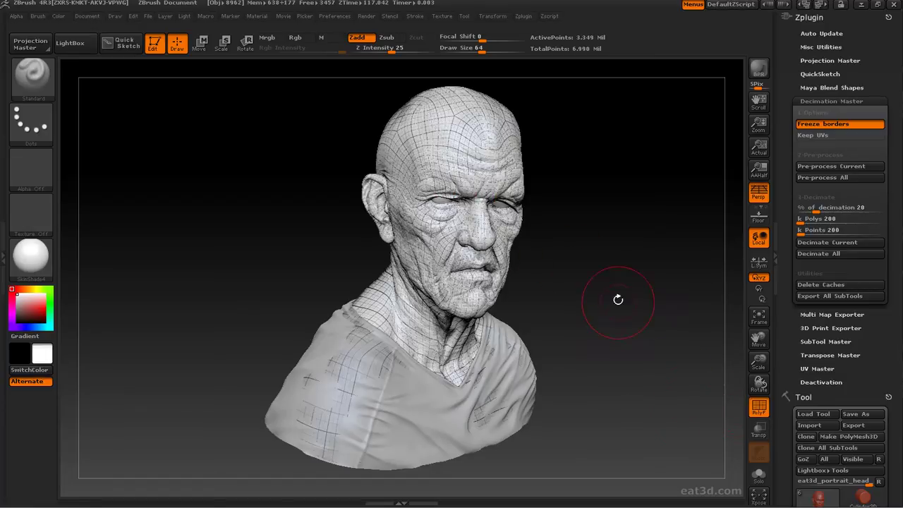
pyautogui.keyDown('alt'); pyautogui.moveTo(615, 244); pyautogui.dragTo(620, 406); pyautogui.keyUp('alt')
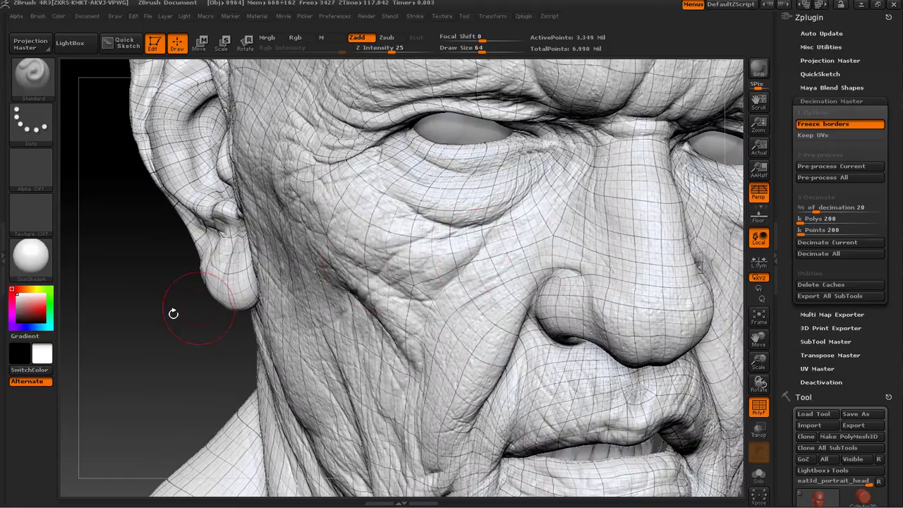
pyautogui.click(757, 413)
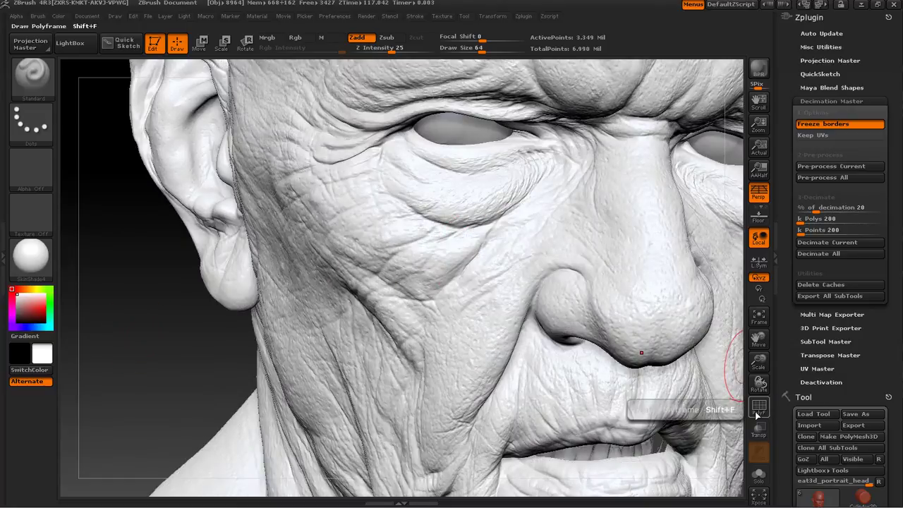
pyautogui.click(757, 409)
pyautogui.keyDown('alt'); pyautogui.moveTo(162, 319); pyautogui.dragTo(165, 487); pyautogui.keyUp('alt')
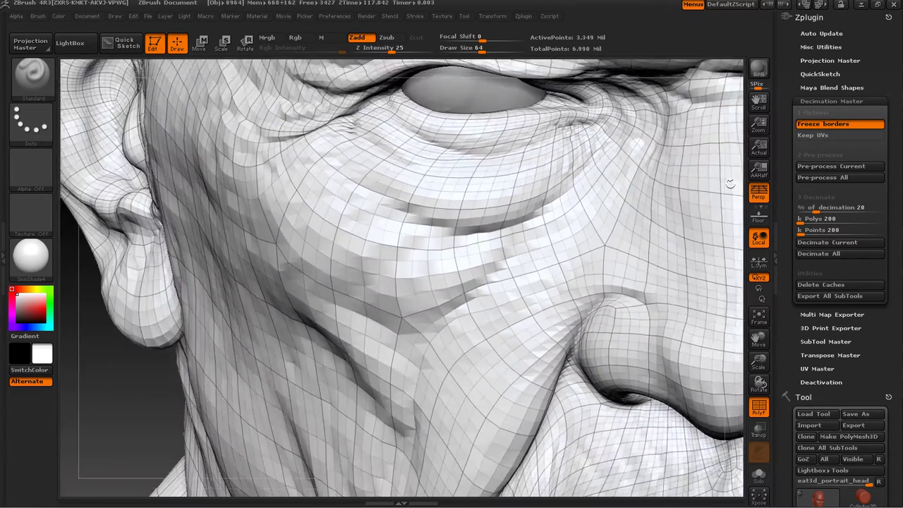
pyautogui.moveTo(731, 184)
pyautogui.keyDown('alt'); pyautogui.mouseDown()
pyautogui.moveTo(733, 85)
pyautogui.moveTo(728, 294)
pyautogui.moveTo(736, 308)
pyautogui.moveTo(730, 210)
pyautogui.moveTo(709, 245)
pyautogui.mouseUp(); pyautogui.keyUp('alt')
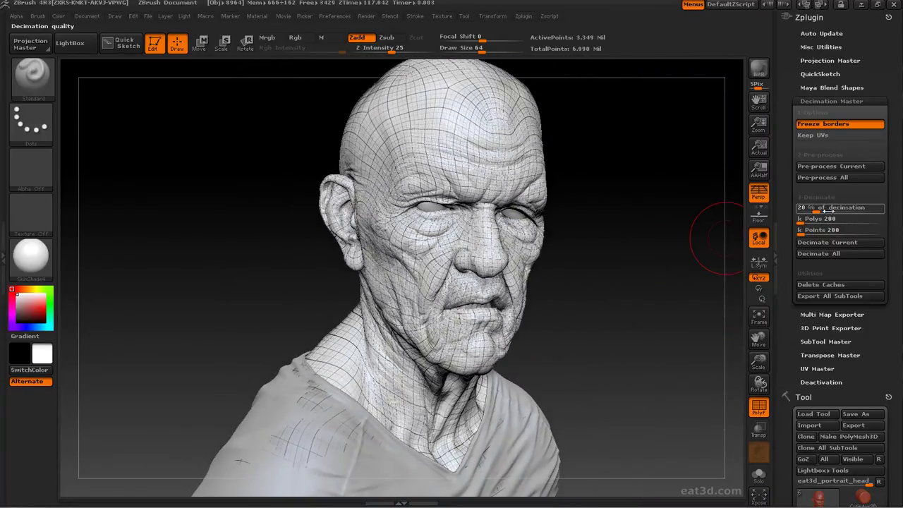
# - Try decimating only the head subtool with 80% of decimation, and undo it after inspecting the mesh
pyautogui.click(823, 209)
pyautogui.write('80')
pyautogui.press('Return')
pyautogui.click(834, 244)
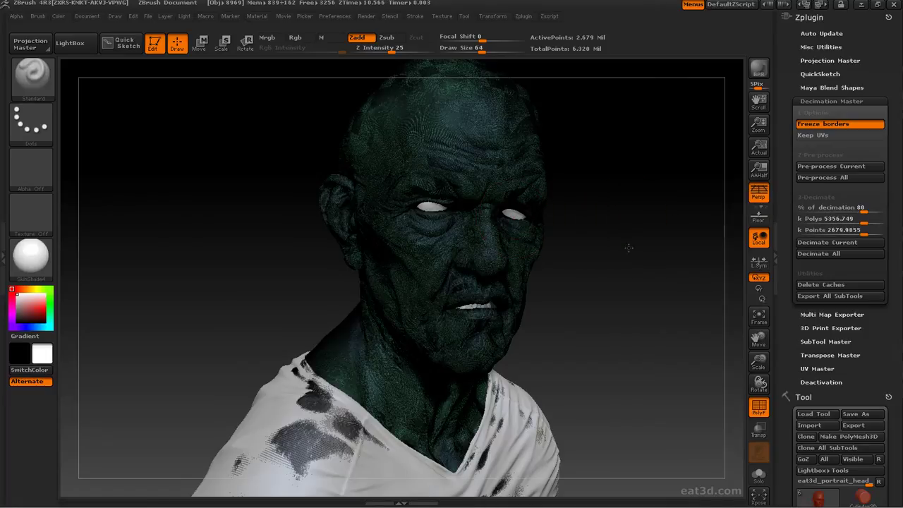
pyautogui.keyDown('alt'); pyautogui.moveTo(632, 295); pyautogui.dragTo(641, 507); pyautogui.keyUp('alt')
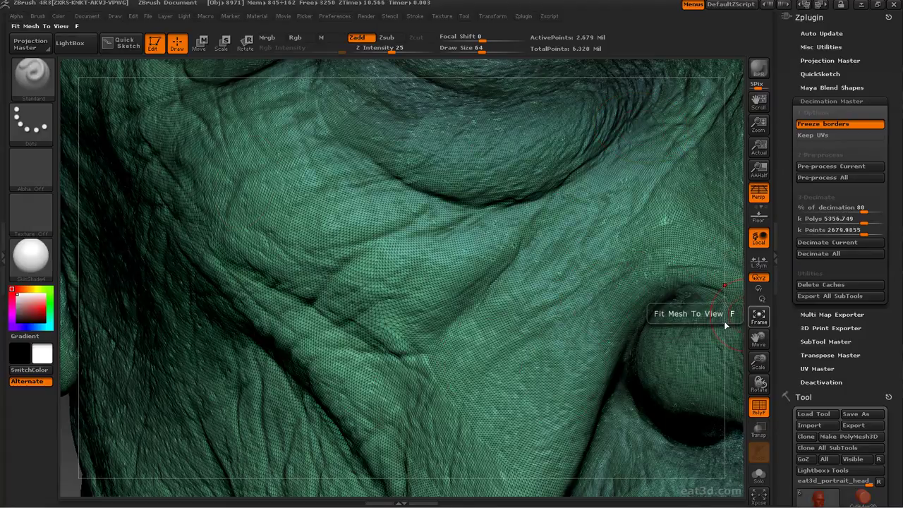
pyautogui.press('f')
pyautogui.press('ctrl')
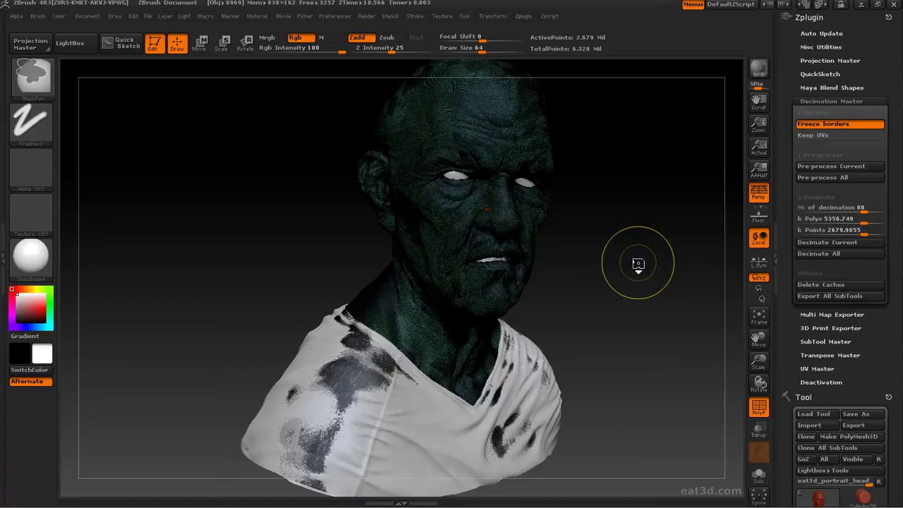
pyautogui.hotkey('ctrl', 'z')
# - Decimate only the head subtool with 20% of decimation and inspect the resulting mesh
pyautogui.keyDown('alt'); pyautogui.moveTo(635, 246); pyautogui.dragTo(611, 297); pyautogui.keyUp('alt')
pyautogui.keyDown('alt'); pyautogui.moveTo(621, 258); pyautogui.dragTo(621, 462); pyautogui.keyUp('alt')
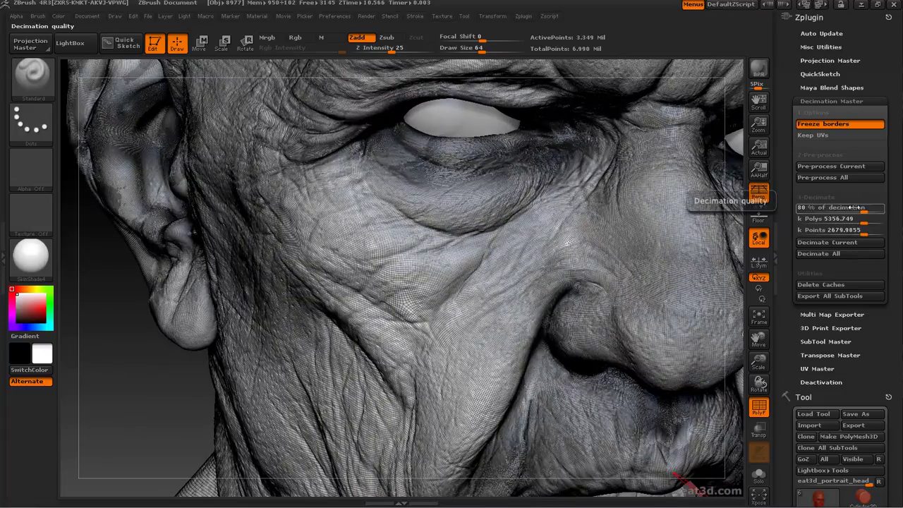
pyautogui.write('20')
pyautogui.press('Return')
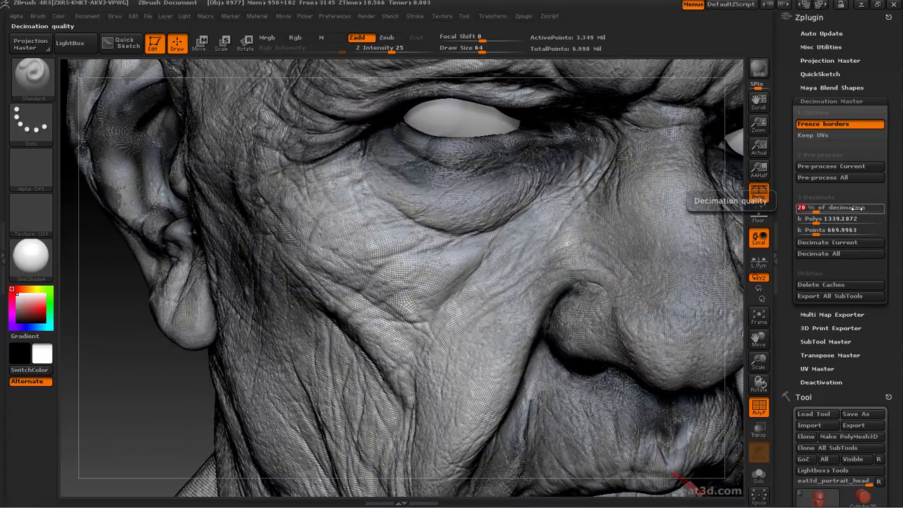
pyautogui.click(840, 245)
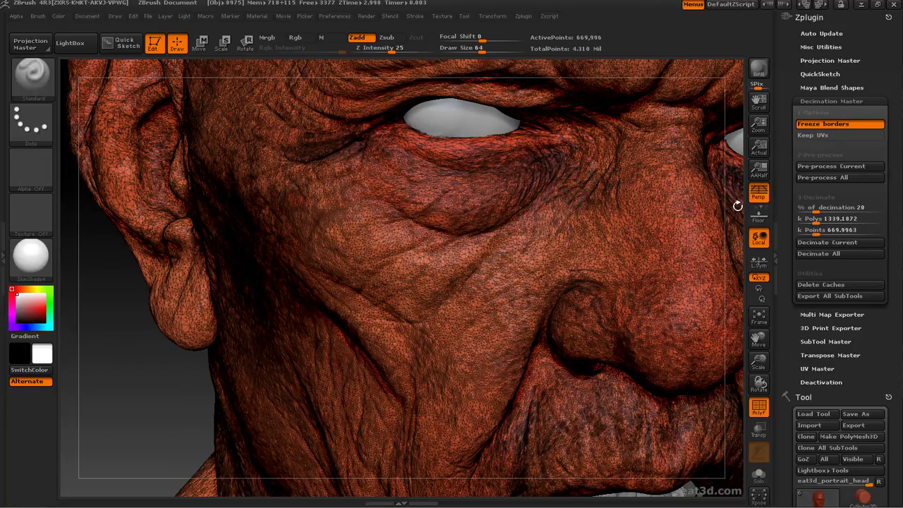
pyautogui.keyDown('alt'); pyautogui.moveTo(738, 250); pyautogui.dragTo(736, 323); pyautogui.keyUp('alt')
pyautogui.moveTo(736, 283); pyautogui.dragTo(734, 20)
pyautogui.moveTo(758, 362); pyautogui.dragTo(813, 361)
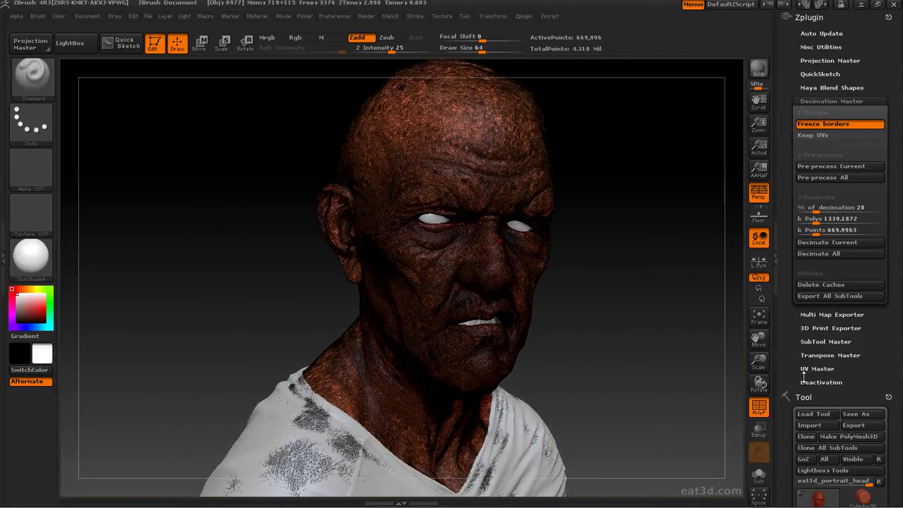
# - Hide the polyframe and turn off the head subtool's polypaint display
pyautogui.click(759, 412)
pyautogui.moveTo(890, 376)
pyautogui.mouseDown()
pyautogui.moveTo(898, 202)
pyautogui.moveTo(889, 291)
pyautogui.moveTo(889, 264)
pyautogui.mouseUp()
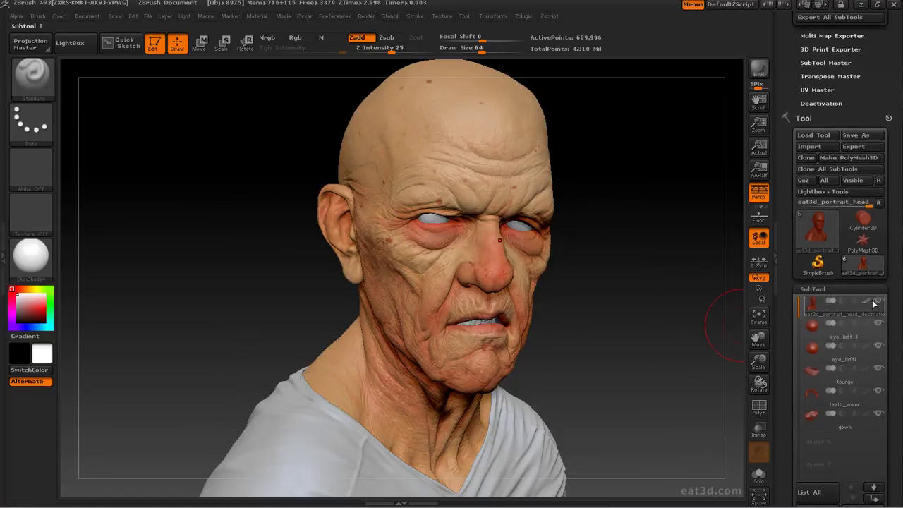
pyautogui.click(867, 302)
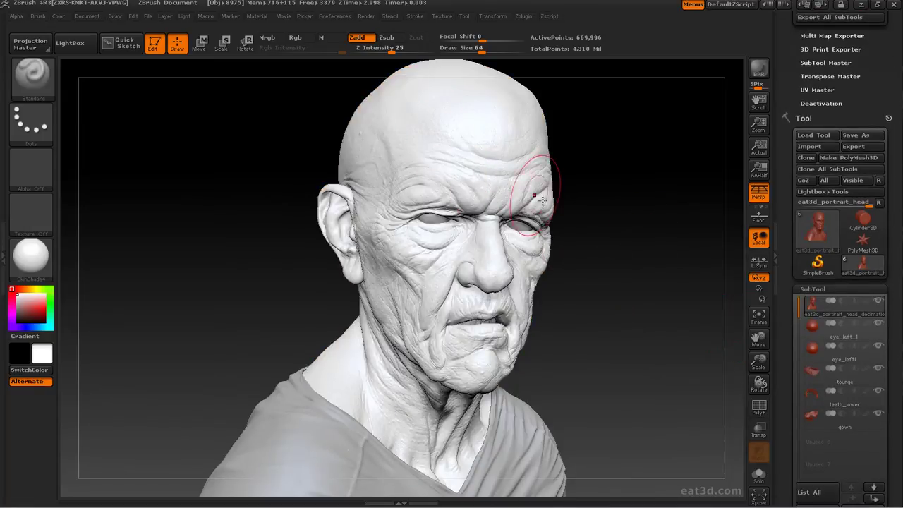
# - Undo the head's 20% decimation and return to the Decimation Master options
pyautogui.hotkey('ctrl', 'z')
pyautogui.scroll(4, 872, 94)
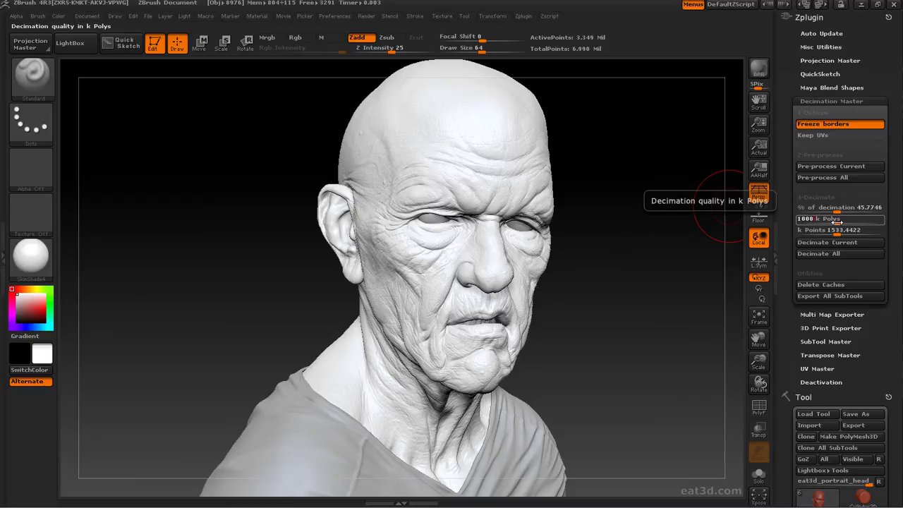
# - Try decimating only the head subtool to 1000 k Polys, inspect it with polypaint off, and undo the decimation
pyautogui.press('Return')
pyautogui.click(827, 242)
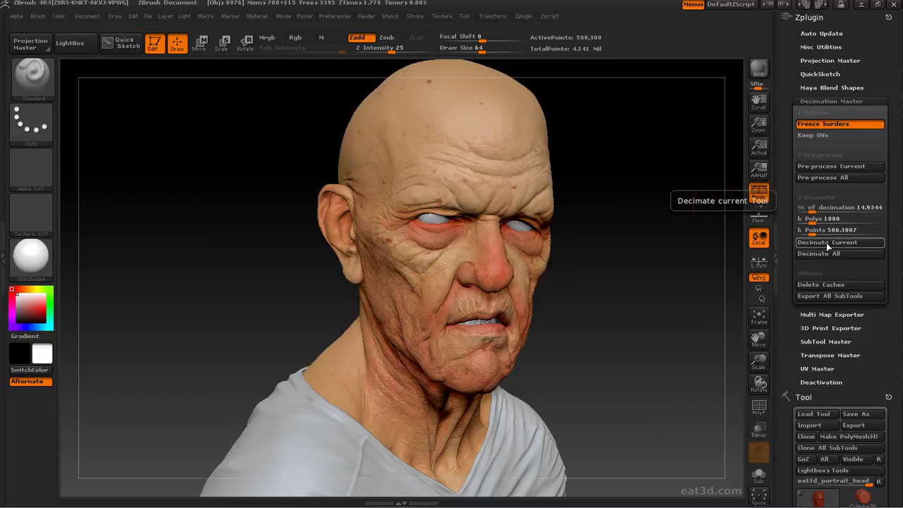
pyautogui.scroll(-10, 869, 416)
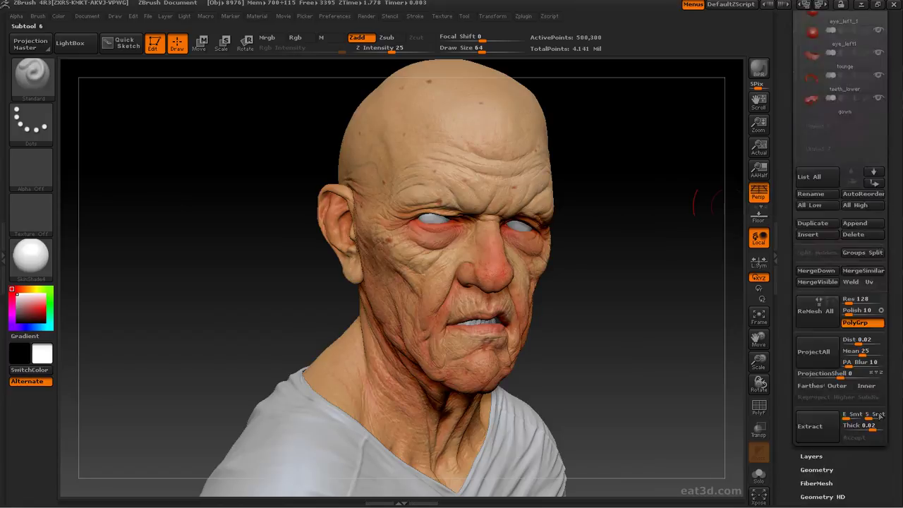
pyautogui.click(815, 359)
pyautogui.click(804, 369)
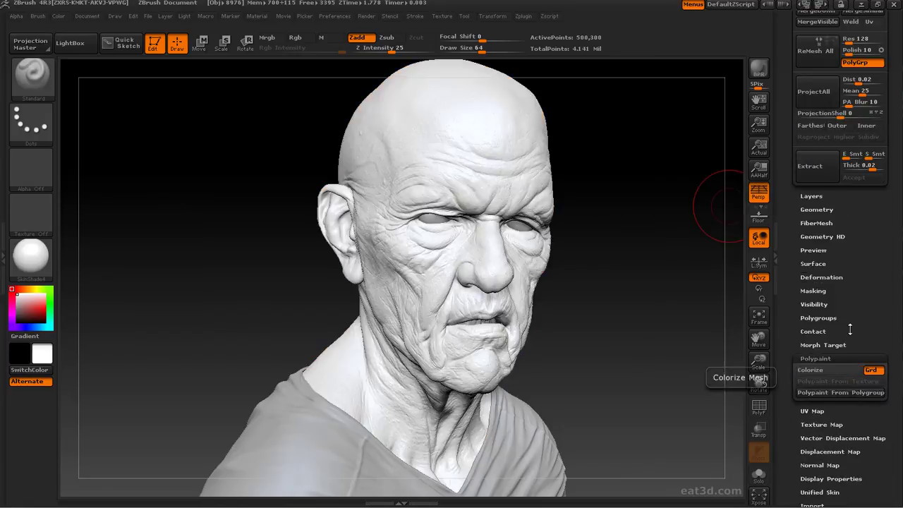
pyautogui.scroll(10, 882, 498)
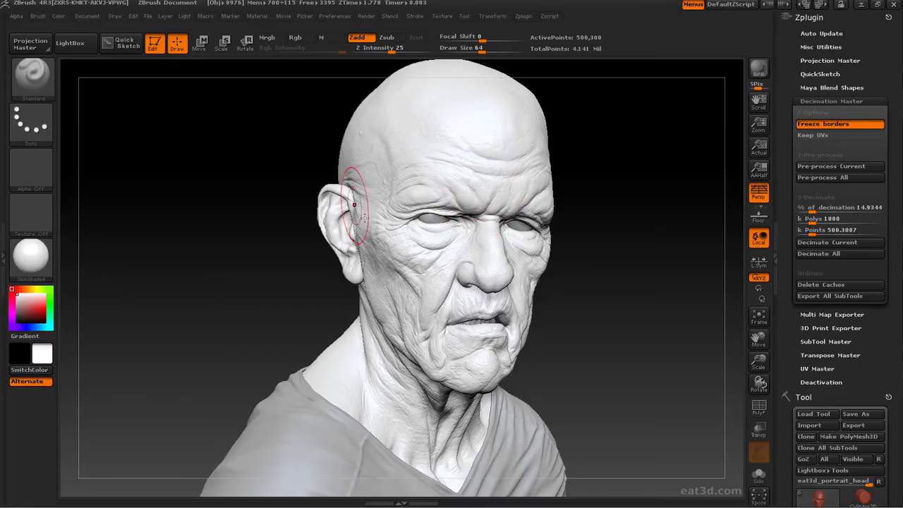
pyautogui.keyDown('alt'); pyautogui.moveTo(662, 258); pyautogui.dragTo(641, 401); pyautogui.keyUp('alt')
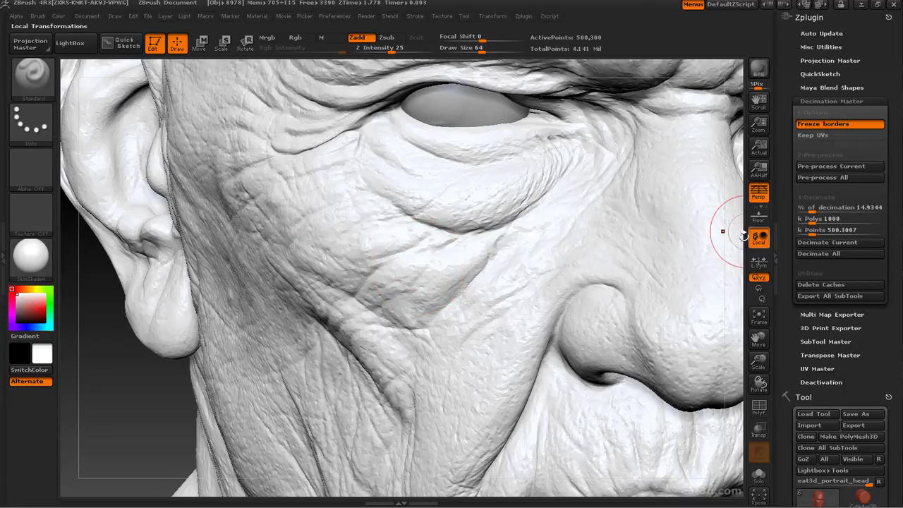
pyautogui.hotkey('ctrl', 'z')
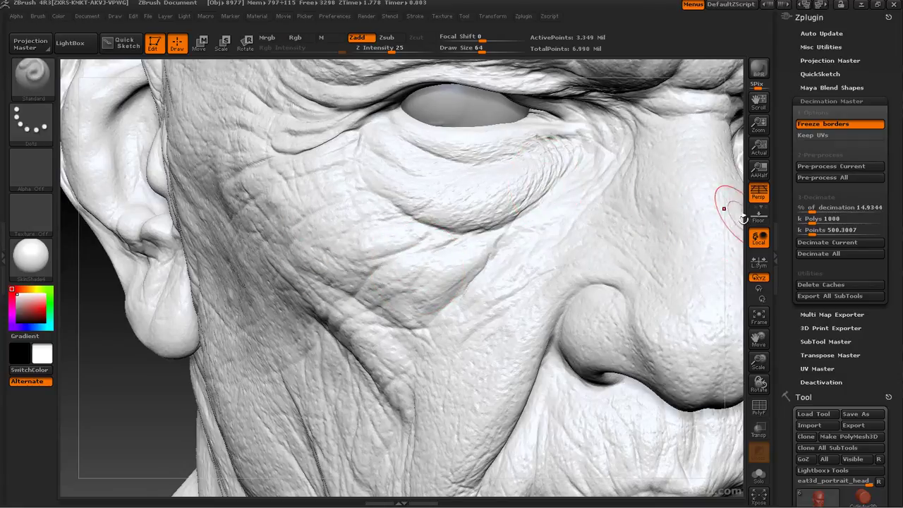
# - Open the Masking options and paint a mask over the head's brow and both eye areas
pyautogui.keyDown('alt'); pyautogui.moveTo(733, 227); pyautogui.dragTo(698, 43); pyautogui.keyUp('alt')
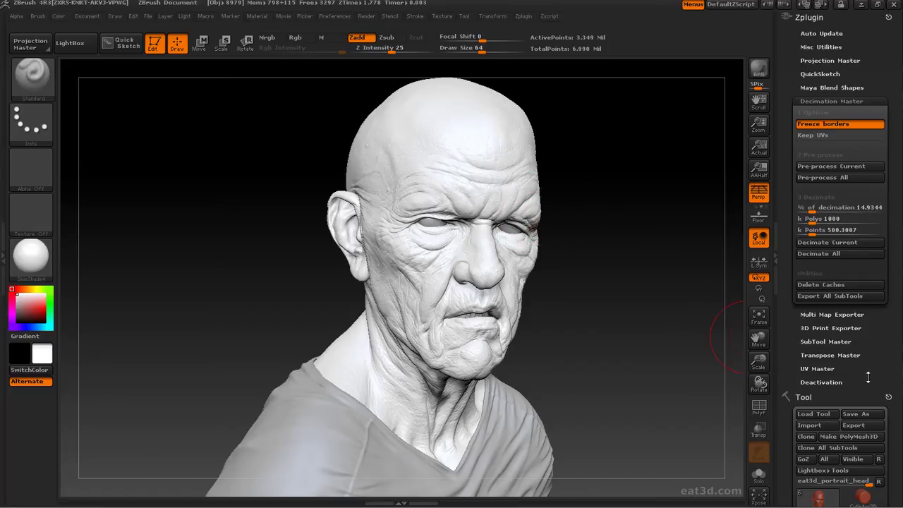
pyautogui.scroll(-10, 867, 378)
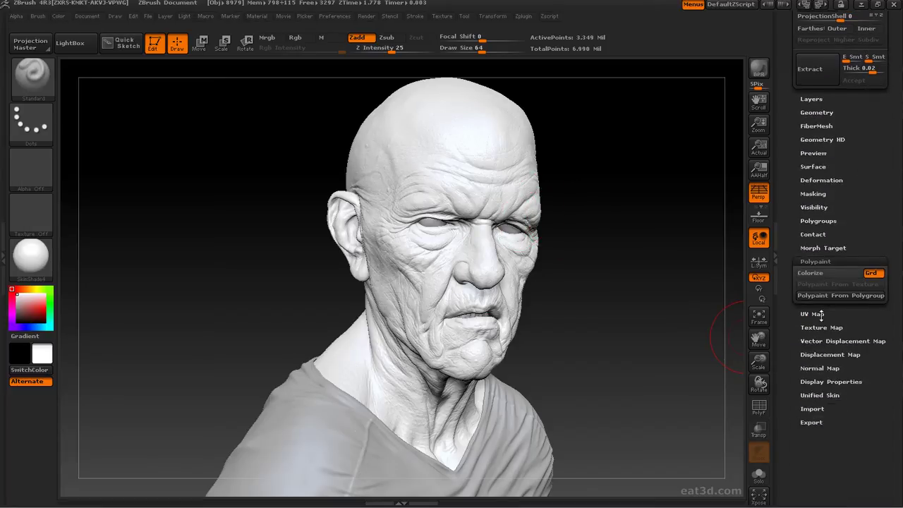
pyautogui.click(821, 261)
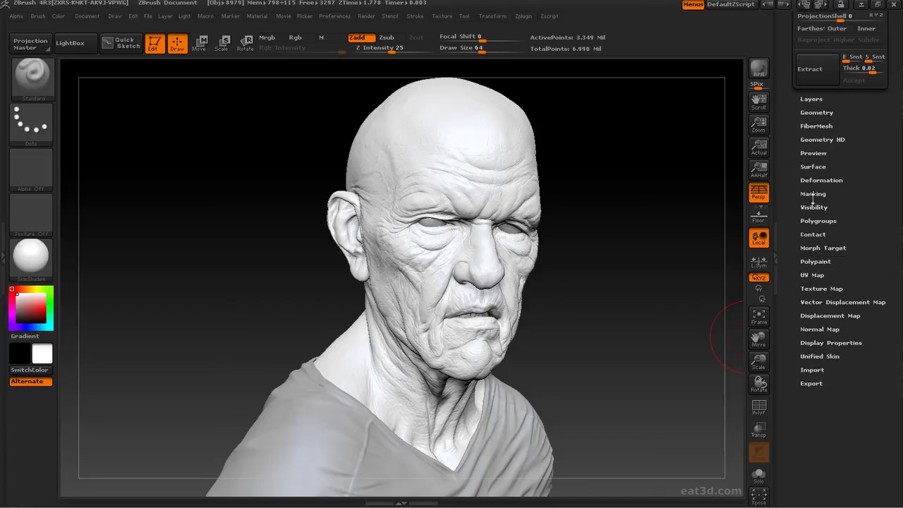
pyautogui.click(813, 194)
pyautogui.keyDown('alt'); pyautogui.moveTo(628, 234); pyautogui.dragTo(637, 311); pyautogui.keyUp('alt')
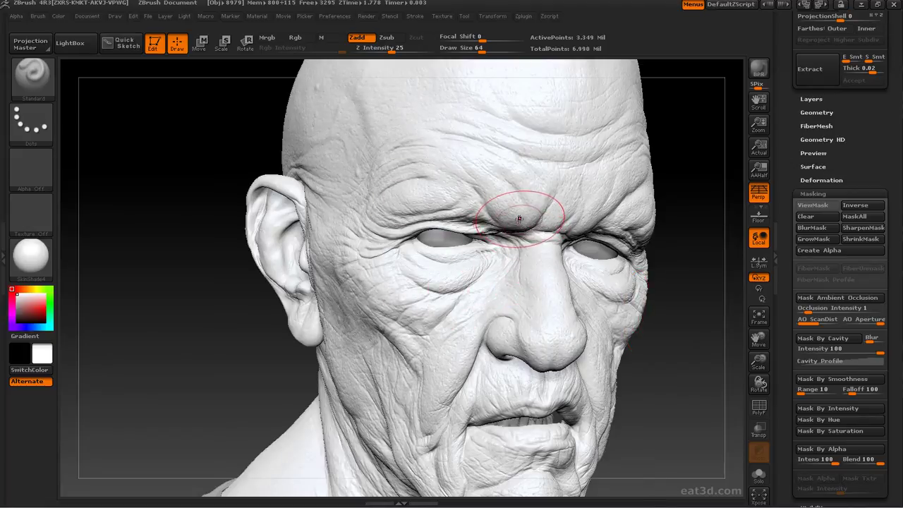
pyautogui.press('ctrl')
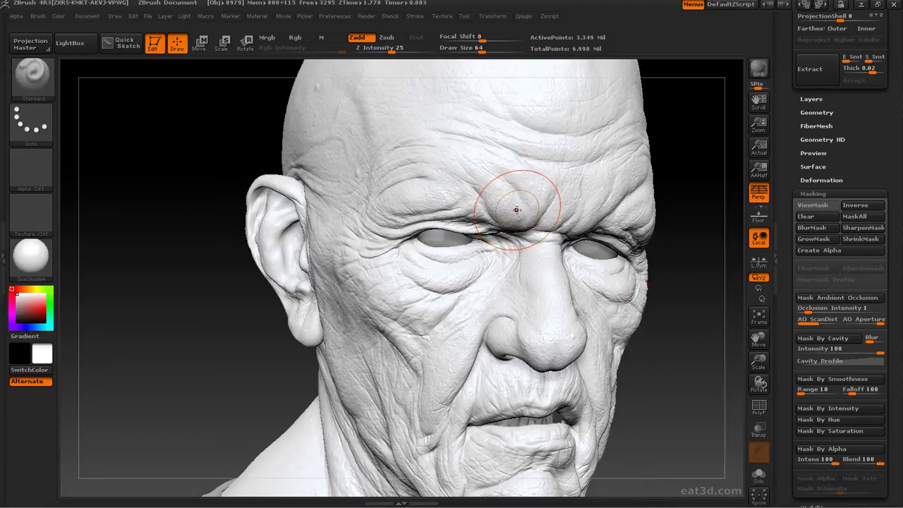
pyautogui.moveTo(536, 191)
pyautogui.keyDown('ctrl'); pyautogui.mouseDown()
pyautogui.moveTo(439, 209)
pyautogui.moveTo(371, 244)
pyautogui.moveTo(424, 291)
pyautogui.moveTo(508, 272)
pyautogui.moveTo(489, 252)
pyautogui.moveTo(567, 246)
pyautogui.mouseUp(); pyautogui.keyUp('ctrl')
pyautogui.moveTo(687, 305); pyautogui.dragTo(616, 297)
pyautogui.moveTo(592, 251)
pyautogui.keyDown('ctrl'); pyautogui.mouseDown()
pyautogui.moveTo(659, 281)
pyautogui.moveTo(706, 226)
pyautogui.moveTo(607, 205)
pyautogui.moveTo(531, 216)
pyautogui.mouseUp(); pyautogui.keyUp('ctrl')
pyautogui.moveTo(613, 252)
pyautogui.keyDown('ctrl'); pyautogui.mouseDown()
pyautogui.moveTo(677, 314)
pyautogui.moveTo(720, 211)
pyautogui.mouseUp(); pyautogui.keyUp('ctrl')
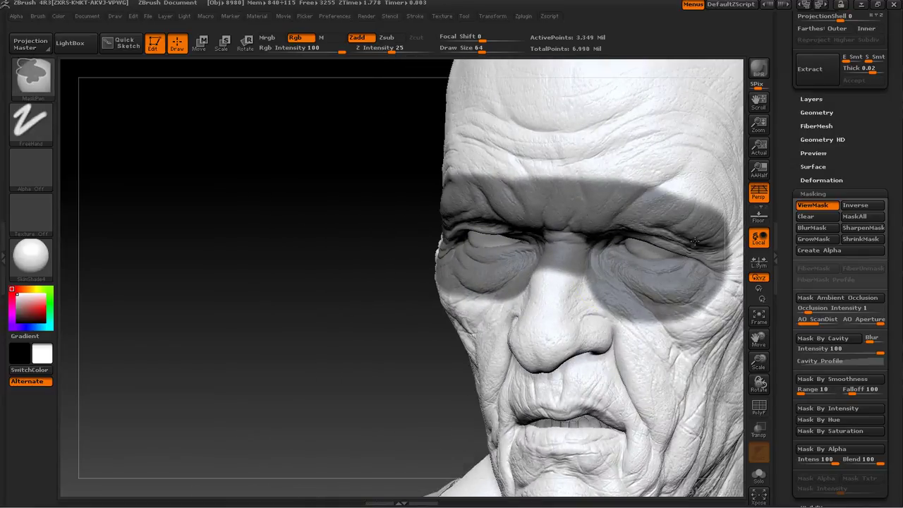
# - Extend the mask over the mouth area and down both upper cheeks
pyautogui.moveTo(359, 247); pyautogui.dragTo(194, 245)
pyautogui.moveTo(139, 266); pyautogui.dragTo(381, 191)
pyautogui.moveTo(609, 403)
pyautogui.mouseDown()
pyautogui.moveTo(668, 350)
pyautogui.moveTo(711, 288)
pyautogui.mouseUp()
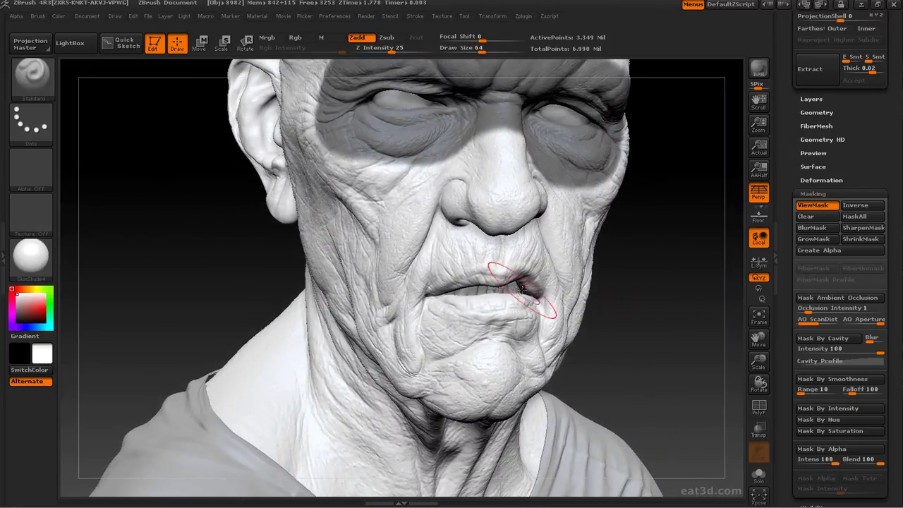
pyautogui.moveTo(524, 268)
pyautogui.keyDown('ctrl'); pyautogui.mouseDown()
pyautogui.moveTo(434, 283)
pyautogui.moveTo(431, 321)
pyautogui.moveTo(537, 314)
pyautogui.moveTo(529, 282)
pyautogui.mouseUp(); pyautogui.keyUp('ctrl')
pyautogui.moveTo(640, 282)
pyautogui.keyDown('alt'); pyautogui.mouseDown()
pyautogui.moveTo(625, 326)
pyautogui.moveTo(674, 314)
pyautogui.mouseUp(); pyautogui.keyUp('alt')
pyautogui.press('ctrl')
pyautogui.moveTo(317, 223)
pyautogui.keyDown('ctrl'); pyautogui.mouseDown()
pyautogui.moveTo(424, 247)
pyautogui.moveTo(296, 183)
pyautogui.moveTo(434, 223)
pyautogui.mouseUp(); pyautogui.keyUp('ctrl')
pyautogui.moveTo(663, 257)
pyautogui.mouseDown()
pyautogui.moveTo(339, 254)
pyautogui.moveTo(350, 254)
pyautogui.mouseUp()
pyautogui.moveTo(474, 181)
pyautogui.keyDown('ctrl'); pyautogui.mouseDown()
pyautogui.moveTo(447, 260)
pyautogui.moveTo(434, 226)
pyautogui.mouseUp(); pyautogui.keyUp('ctrl')
pyautogui.moveTo(141, 301)
pyautogui.mouseDown()
pyautogui.moveTo(599, 343)
pyautogui.moveTo(698, 343)
pyautogui.moveTo(708, 276)
pyautogui.moveTo(576, 373)
pyautogui.mouseUp()
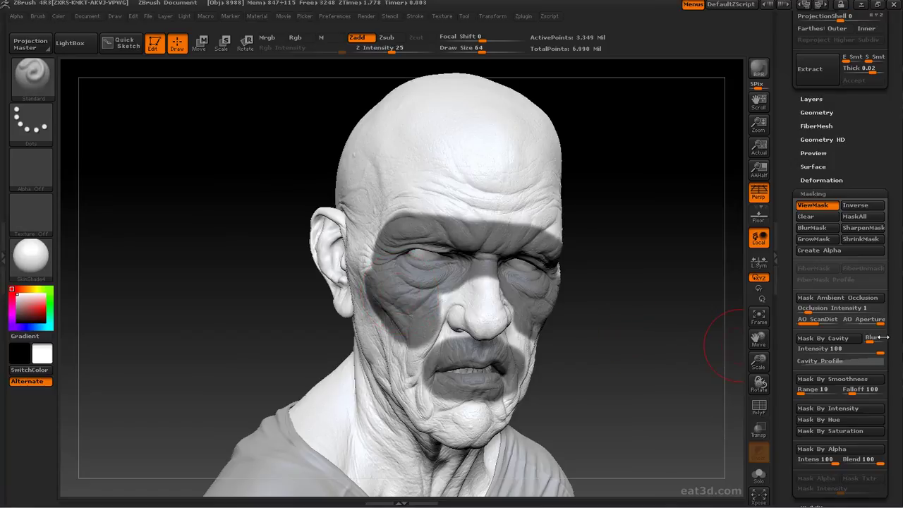
# - Set the Mask By Alpha intensity to 50 and paint a mask over the nose
pyautogui.click(820, 462)
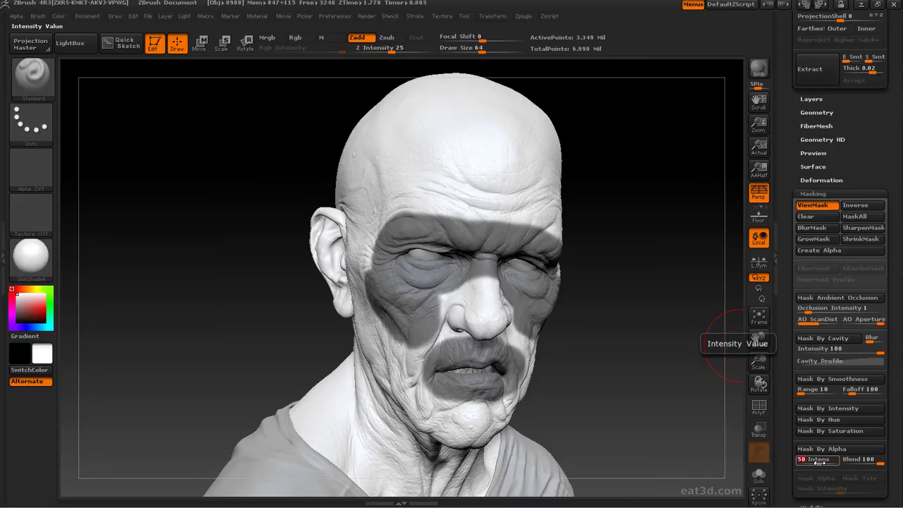
pyautogui.moveTo(633, 227)
pyautogui.mouseDown()
pyautogui.moveTo(614, 345)
pyautogui.moveTo(620, 321)
pyautogui.moveTo(581, 375)
pyautogui.mouseUp()
pyautogui.moveTo(424, 296)
pyautogui.keyDown('ctrl'); pyautogui.mouseDown()
pyautogui.moveTo(401, 321)
pyautogui.moveTo(333, 304)
pyautogui.moveTo(395, 284)
pyautogui.mouseUp(); pyautogui.keyUp('ctrl')
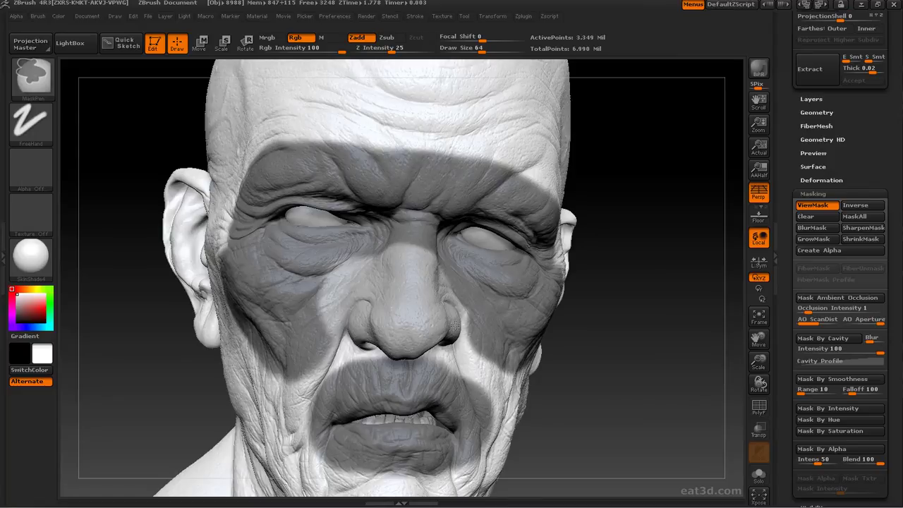
pyautogui.keyDown('ctrl'); pyautogui.moveTo(456, 325); pyautogui.dragTo(446, 340); pyautogui.keyUp('ctrl')
pyautogui.moveTo(380, 327)
pyautogui.keyDown('ctrl'); pyautogui.mouseDown()
pyautogui.moveTo(353, 367)
pyautogui.moveTo(312, 318)
pyautogui.mouseUp(); pyautogui.keyUp('ctrl')
pyautogui.moveTo(675, 357); pyautogui.dragTo(349, 337)
pyautogui.moveTo(272, 300); pyautogui.dragTo(190, 290)
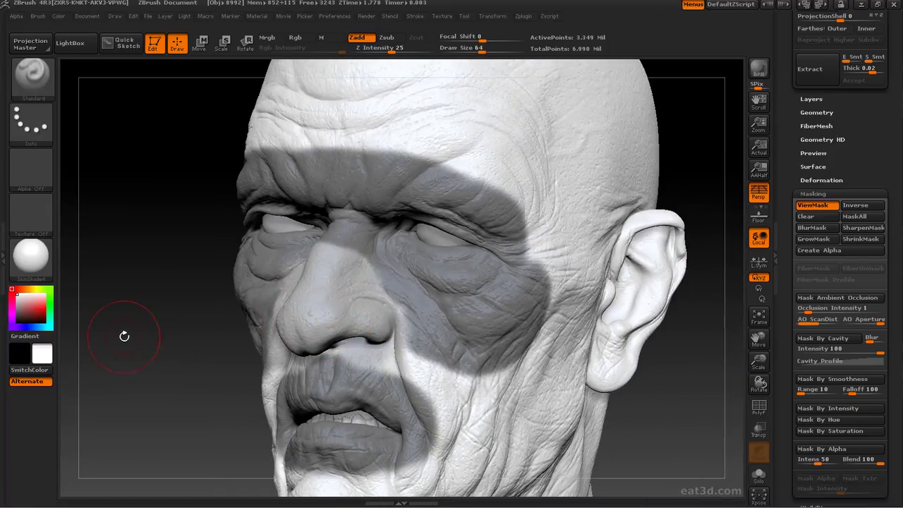
pyautogui.moveTo(124, 337); pyautogui.dragTo(268, 359)
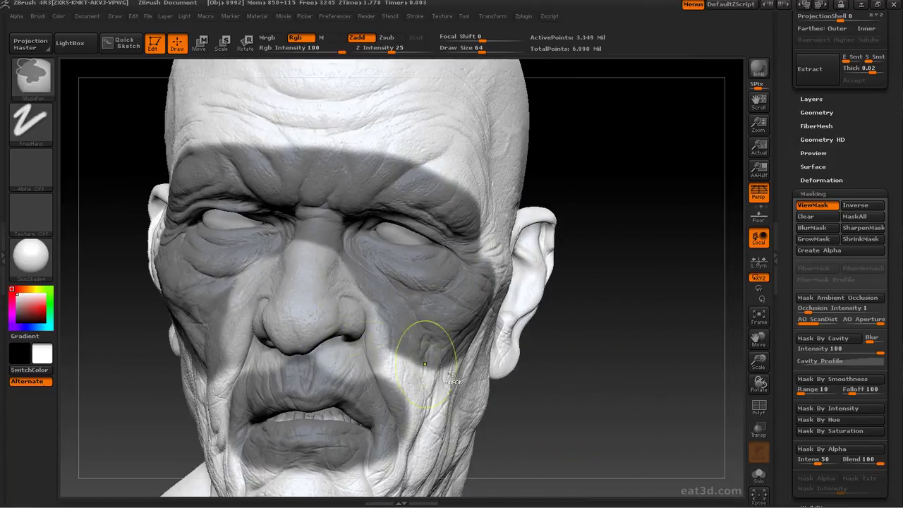
# - Set the Mask By Alpha intensity to 25 and paint a lighter mask over the chin and the skin around the mouth
pyautogui.click(811, 459)
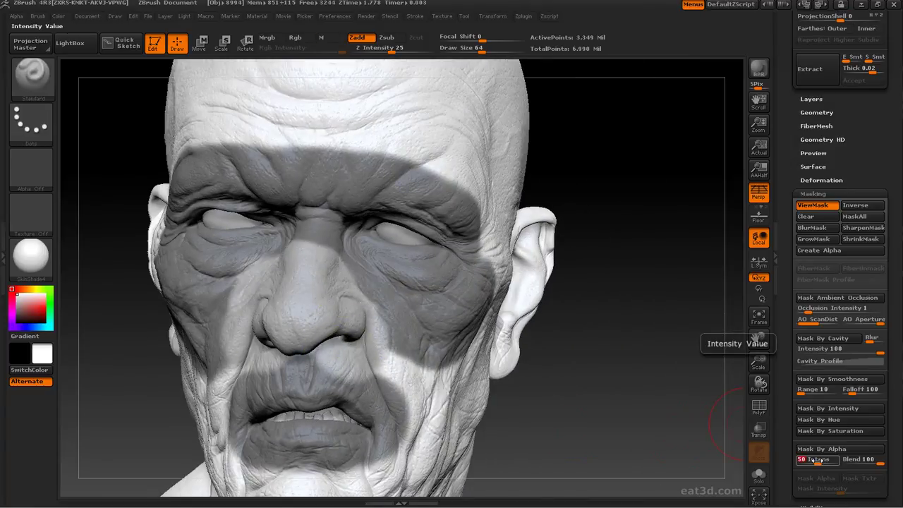
pyautogui.press('Return')
pyautogui.moveTo(610, 347)
pyautogui.mouseDown()
pyautogui.moveTo(625, 282)
pyautogui.moveTo(617, 278)
pyautogui.moveTo(671, 313)
pyautogui.moveTo(657, 317)
pyautogui.mouseUp()
pyautogui.moveTo(329, 216)
pyautogui.keyDown('ctrl'); pyautogui.mouseDown()
pyautogui.moveTo(487, 226)
pyautogui.moveTo(318, 228)
pyautogui.moveTo(291, 307)
pyautogui.mouseUp(); pyautogui.keyUp('ctrl')
pyautogui.moveTo(686, 297)
pyautogui.mouseDown()
pyautogui.moveTo(392, 236)
pyautogui.moveTo(437, 246)
pyautogui.moveTo(482, 298)
pyautogui.moveTo(490, 372)
pyautogui.mouseUp()
pyautogui.moveTo(478, 240)
pyautogui.keyDown('ctrl'); pyautogui.mouseDown()
pyautogui.moveTo(510, 348)
pyautogui.moveTo(458, 405)
pyautogui.moveTo(410, 426)
pyautogui.moveTo(462, 438)
pyautogui.mouseUp(); pyautogui.keyUp('ctrl')
pyautogui.moveTo(271, 393); pyautogui.dragTo(564, 383)
pyautogui.keyDown('alt'); pyautogui.moveTo(619, 328); pyautogui.dragTo(751, 201); pyautogui.keyUp('alt')
pyautogui.moveTo(383, 169)
pyautogui.keyDown('ctrl'); pyautogui.mouseDown()
pyautogui.moveTo(388, 279)
pyautogui.moveTo(424, 273)
pyautogui.moveTo(498, 307)
pyautogui.moveTo(472, 363)
pyautogui.moveTo(510, 370)
pyautogui.mouseUp(); pyautogui.keyUp('ctrl')
pyautogui.moveTo(673, 395); pyautogui.dragTo(648, 395)
pyautogui.keyDown('ctrl'); pyautogui.moveTo(501, 403); pyautogui.dragTo(585, 407); pyautogui.keyUp('ctrl')
pyautogui.moveTo(671, 401); pyautogui.dragTo(559, 407)
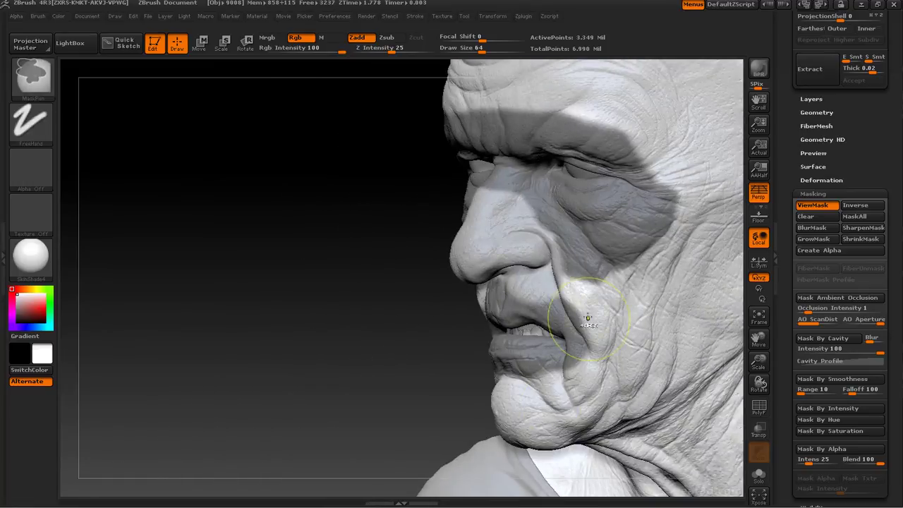
# - Set the Mask By Alpha intensity to 10, paint a faint mask over the forehead and ears, and check it all around
pyautogui.moveTo(383, 302)
pyautogui.mouseDown()
pyautogui.moveTo(227, 277)
pyautogui.moveTo(209, 109)
pyautogui.mouseUp()
pyautogui.click(804, 462)
pyautogui.write('10')
pyautogui.moveTo(646, 325); pyautogui.dragTo(266, 358)
pyautogui.keyDown('alt'); pyautogui.moveTo(258, 234); pyautogui.dragTo(83, 333); pyautogui.keyUp('alt')
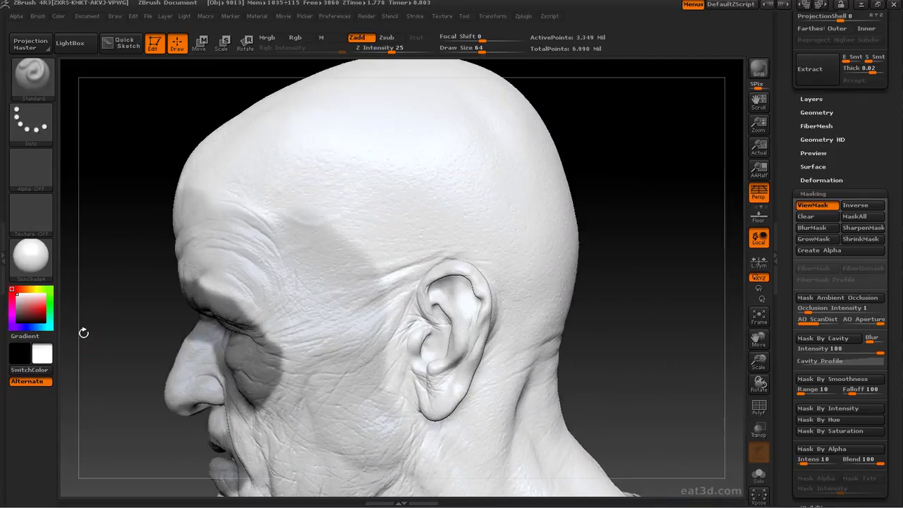
pyautogui.moveTo(426, 295)
pyautogui.keyDown('ctrl'); pyautogui.mouseDown()
pyautogui.moveTo(428, 273)
pyautogui.moveTo(475, 344)
pyautogui.mouseUp(); pyautogui.keyUp('ctrl')
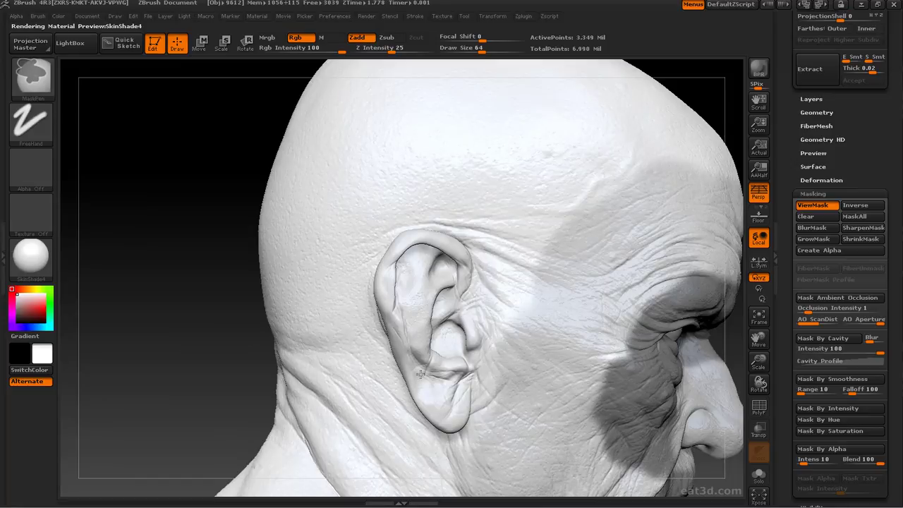
pyautogui.moveTo(226, 374)
pyautogui.mouseDown()
pyautogui.moveTo(191, 369)
pyautogui.moveTo(267, 359)
pyautogui.mouseUp()
pyautogui.moveTo(269, 290); pyautogui.dragTo(498, 291)
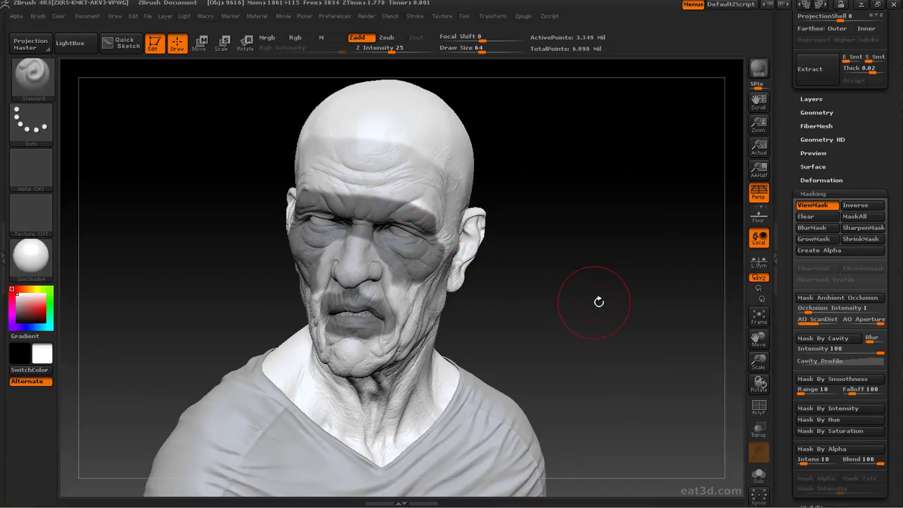
pyautogui.moveTo(620, 301); pyautogui.dragTo(590, 303)
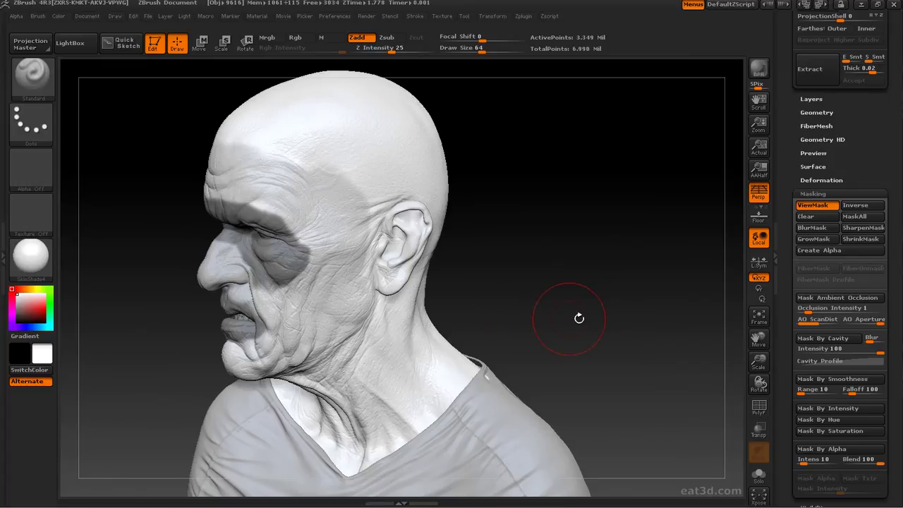
# - Return to the Decimation Master options and pre-process only the masked head subtool
pyautogui.moveTo(895, 352); pyautogui.dragTo(895, 504)
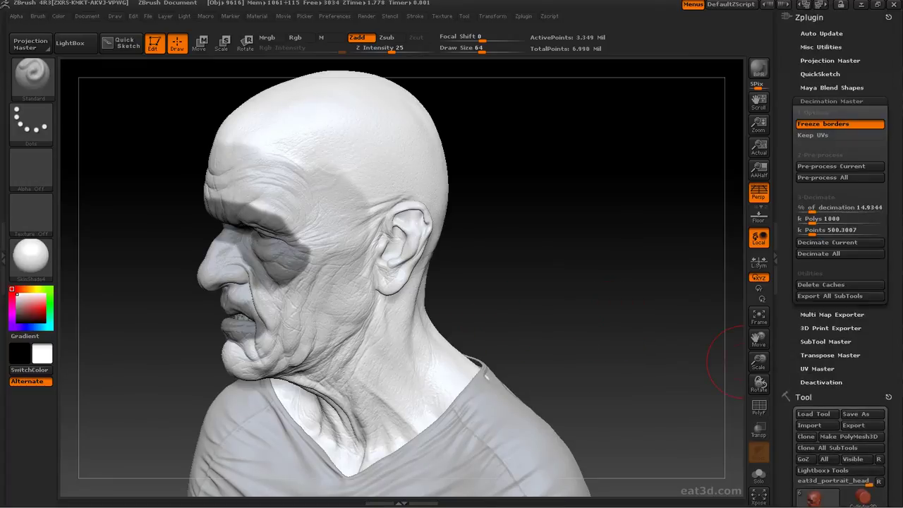
pyautogui.click(854, 167)
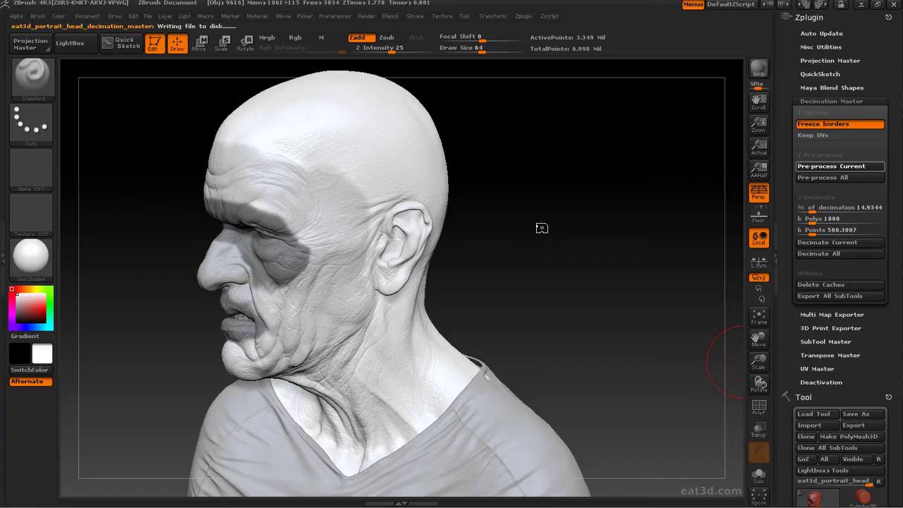
pyautogui.moveTo(530, 235); pyautogui.dragTo(649, 252)
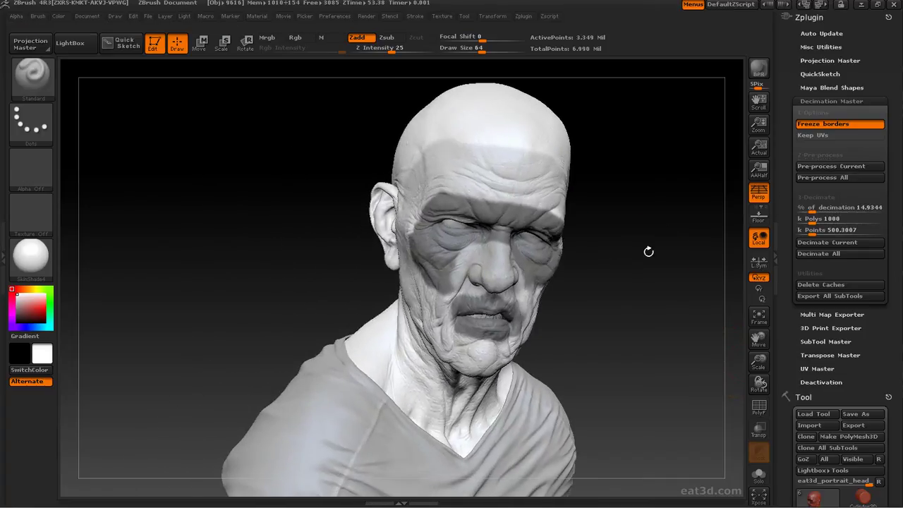
# - Show the polyframe and examine the masked head's mesh density before decimating
pyautogui.click(762, 409)
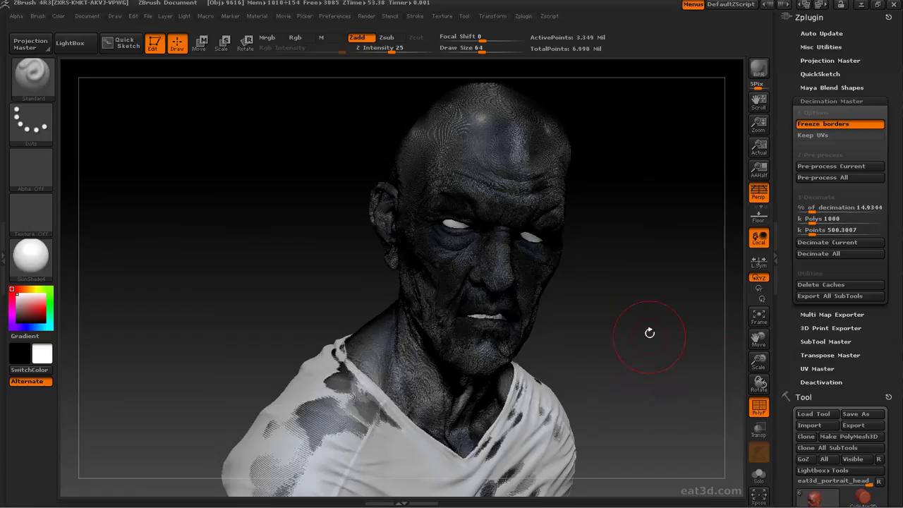
pyautogui.keyDown('alt'); pyautogui.moveTo(650, 317); pyautogui.dragTo(654, 456); pyautogui.keyUp('alt')
pyautogui.keyDown('alt'); pyautogui.moveTo(285, 277); pyautogui.dragTo(224, 285); pyautogui.keyUp('alt')
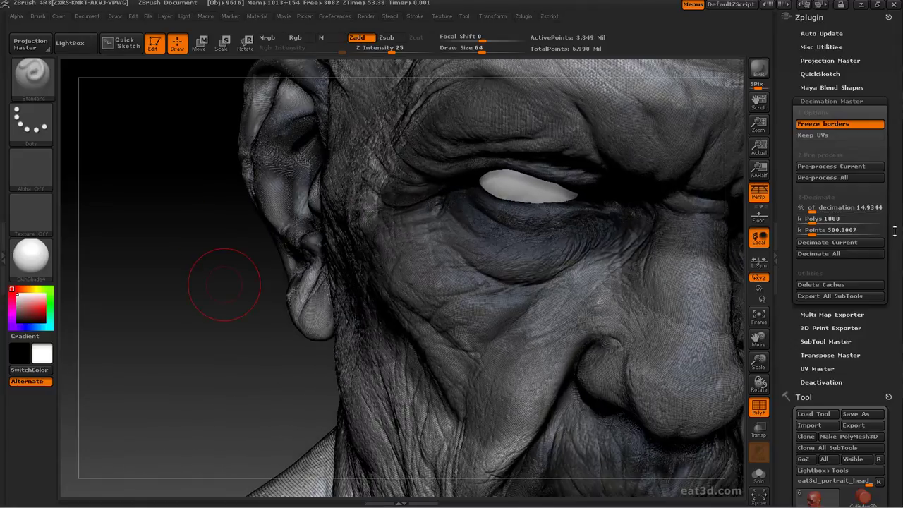
pyautogui.click(835, 219)
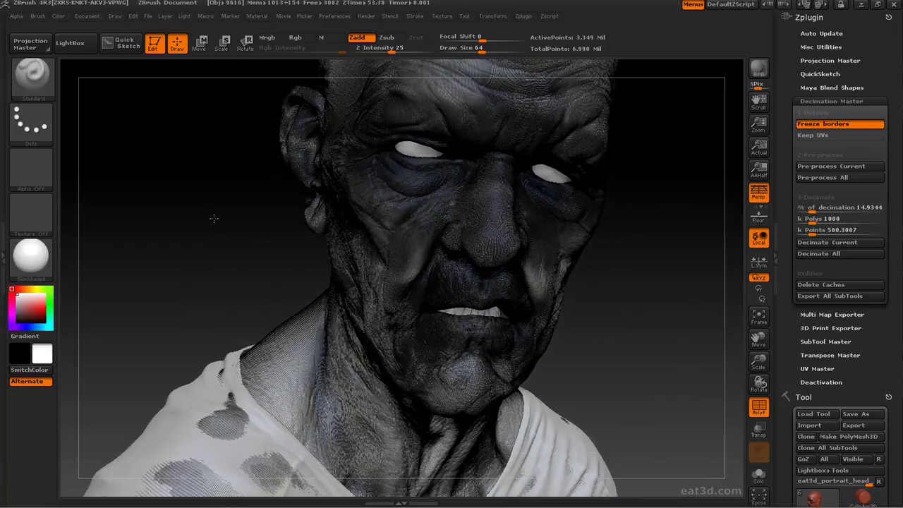
pyautogui.moveTo(214, 216); pyautogui.dragTo(187, 347)
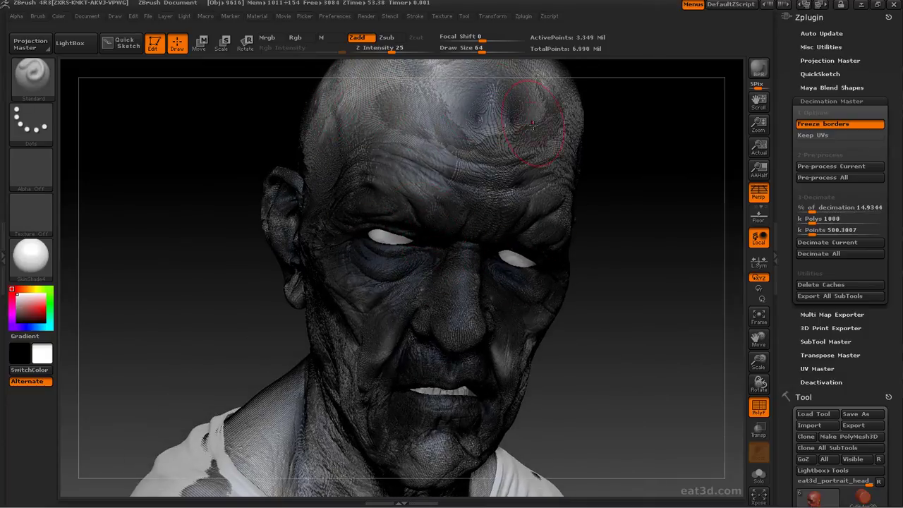
# - Try decimating the masked head at 1000 k Polys, inspect how the masked areas are handled, and undo it
pyautogui.click(832, 242)
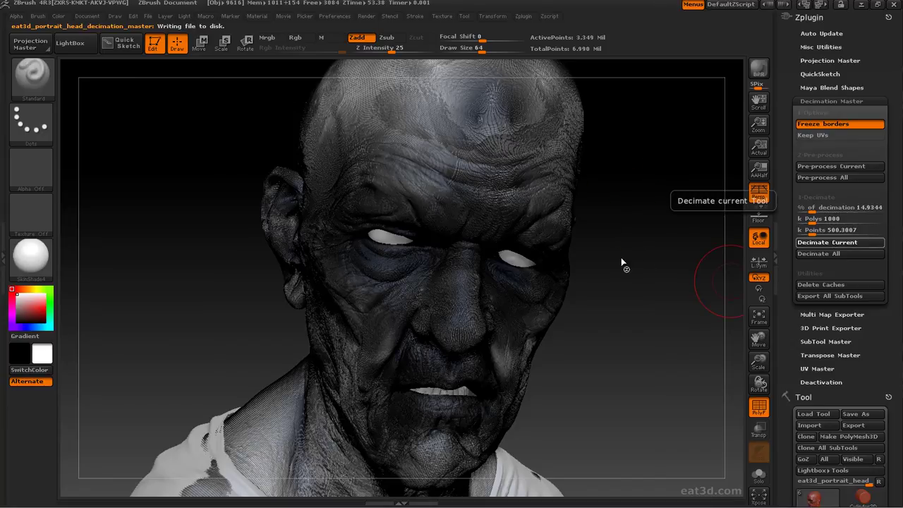
pyautogui.moveTo(635, 244); pyautogui.dragTo(660, 316)
pyautogui.moveTo(256, 200); pyautogui.dragTo(374, 276)
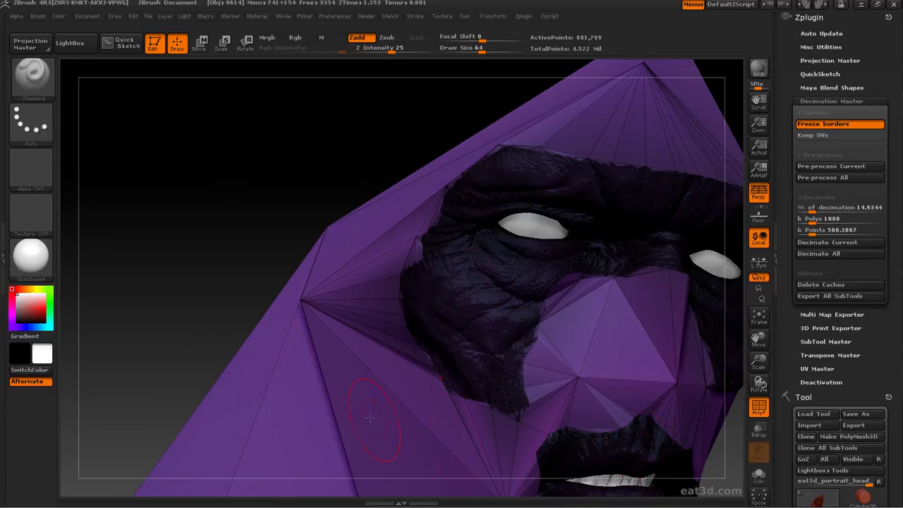
pyautogui.moveTo(336, 194)
pyautogui.mouseDown()
pyautogui.moveTo(299, 135)
pyautogui.moveTo(319, 120)
pyautogui.moveTo(319, 129)
pyautogui.mouseUp()
pyautogui.press('ctrl')
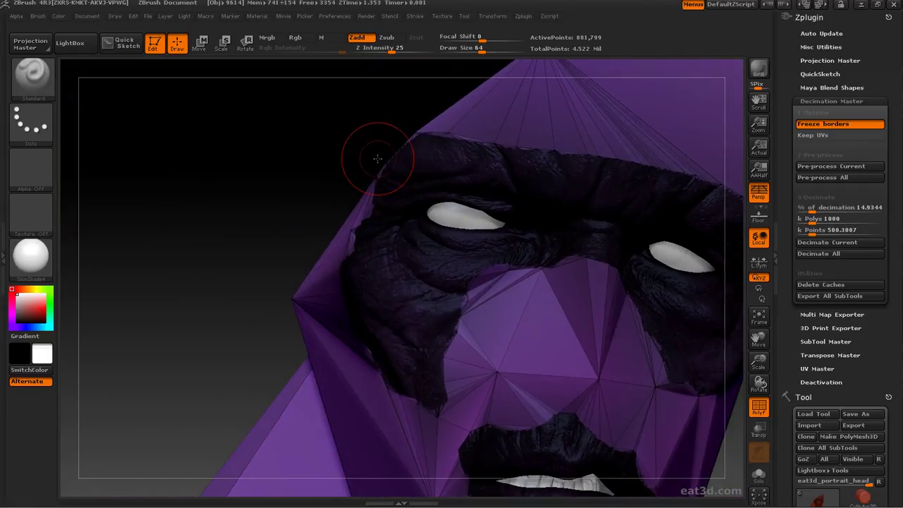
pyautogui.hotkey('ctrl', 'z')
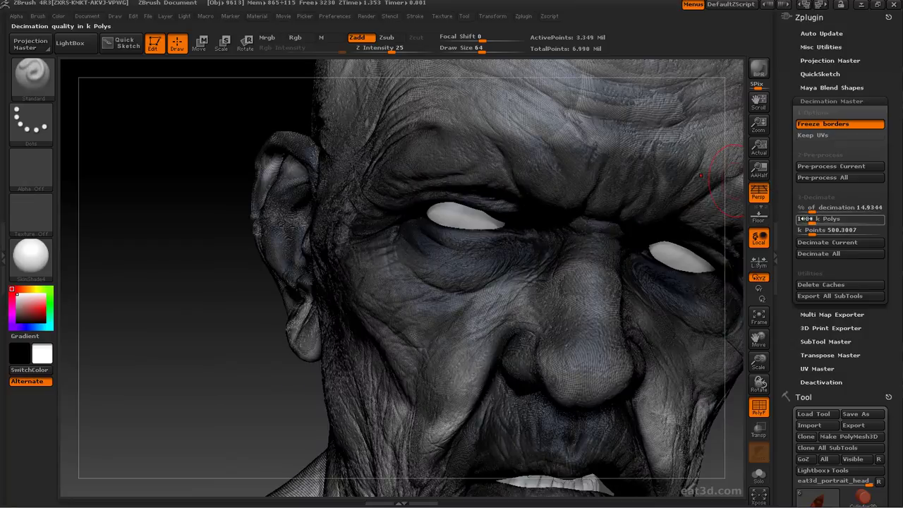
# - Set the percentage of decimation to 50 and decimate only the masked head subtool
pyautogui.click(830, 208)
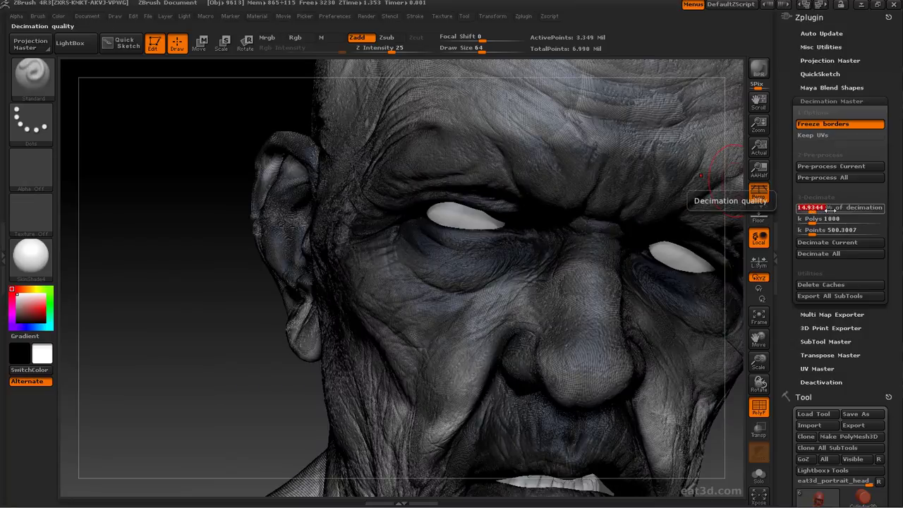
pyautogui.press('BackSpace')
pyautogui.press('Return')
pyautogui.click(832, 245)
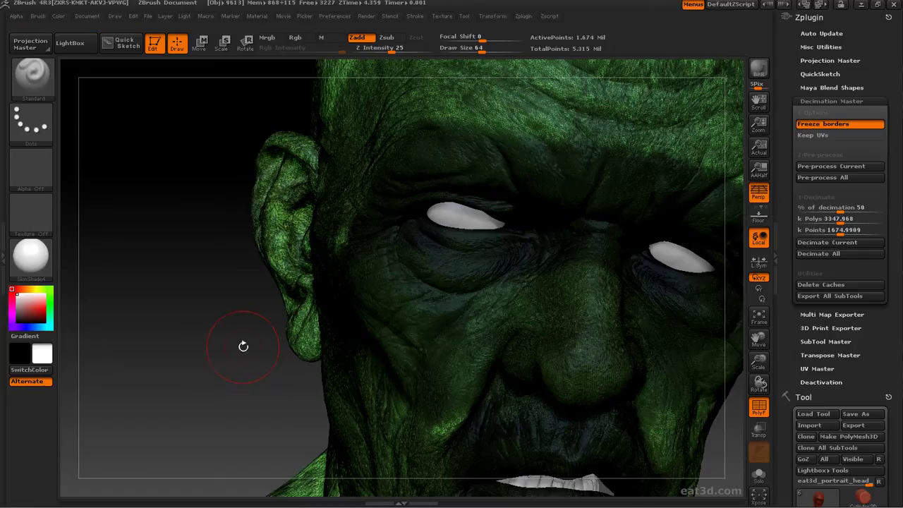
pyautogui.keyDown('alt'); pyautogui.moveTo(216, 330); pyautogui.dragTo(191, 290); pyautogui.keyUp('alt')
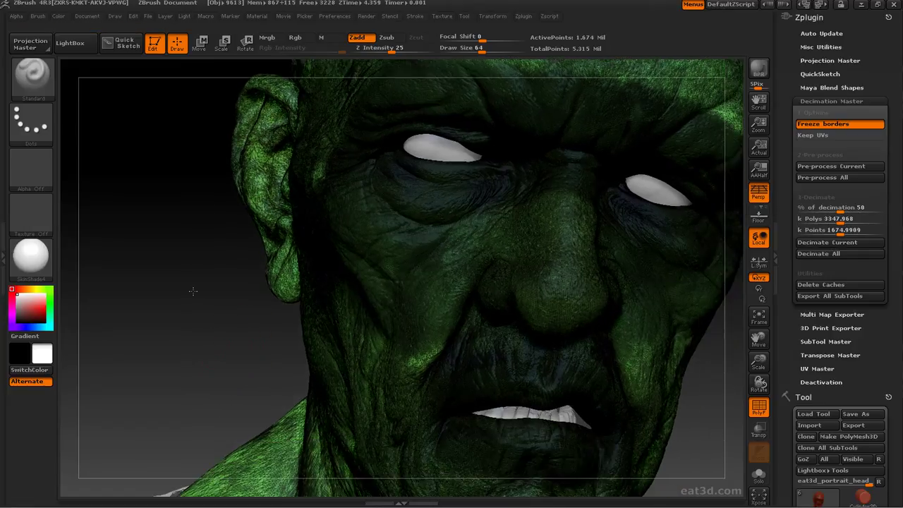
# - Hide the polyframe and clear the painted mask from the head
pyautogui.click(757, 413)
pyautogui.scroll(-10, 883, 385)
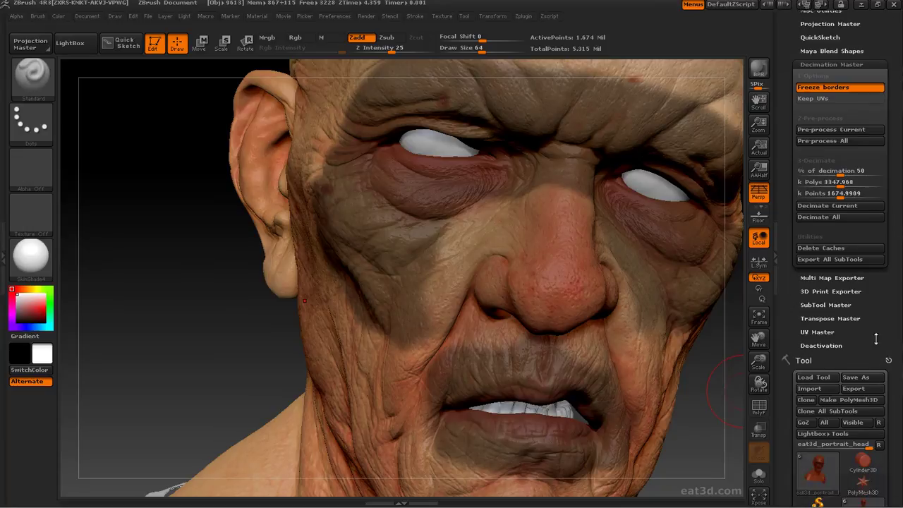
pyautogui.click(830, 497)
pyautogui.scroll(-8, 867, 319)
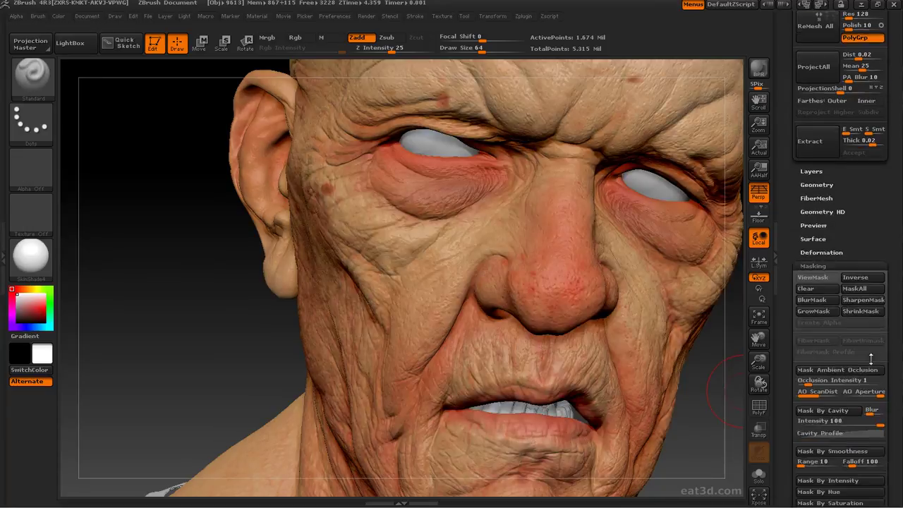
# - Turn off Colorize in the head's polypaint settings and check the uncoloured sculpted surface on the forehead
pyautogui.click(816, 361)
pyautogui.click(873, 372)
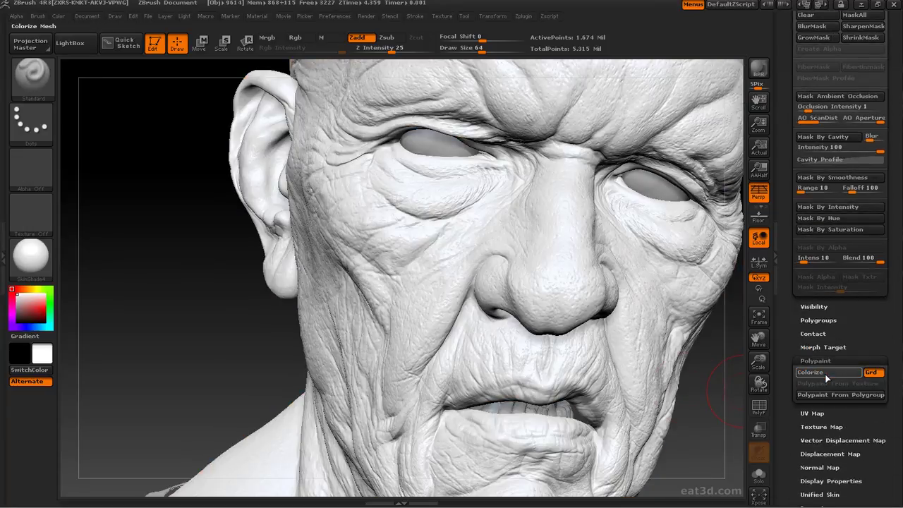
pyautogui.moveTo(202, 279)
pyautogui.mouseDown()
pyautogui.moveTo(174, 340)
pyautogui.moveTo(298, 347)
pyautogui.mouseUp()
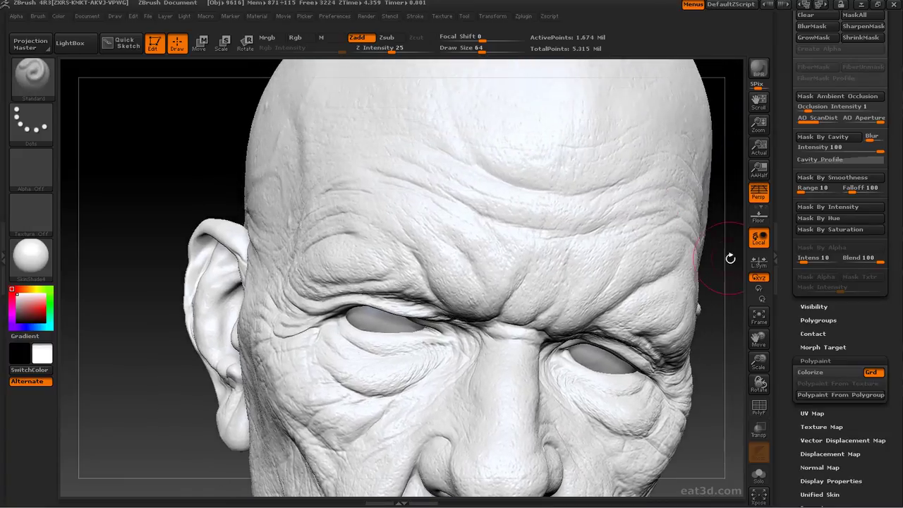
# - Show the polyframe and examine the decimated mesh density up close around the ear and eye, and across the skull
pyautogui.click(760, 408)
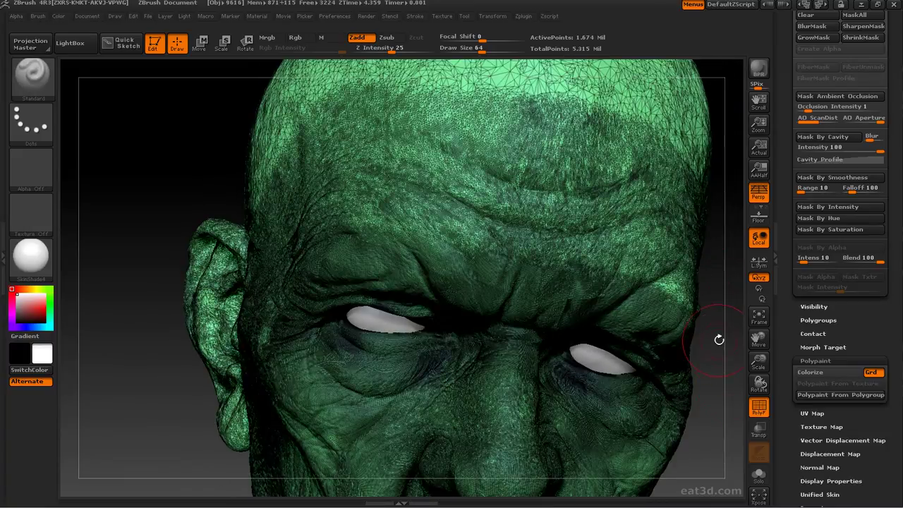
pyautogui.moveTo(720, 276); pyautogui.dragTo(720, 221)
pyautogui.moveTo(718, 256); pyautogui.dragTo(715, 379)
pyautogui.keyDown('alt'); pyautogui.moveTo(715, 417); pyautogui.dragTo(573, 505); pyautogui.keyUp('alt')
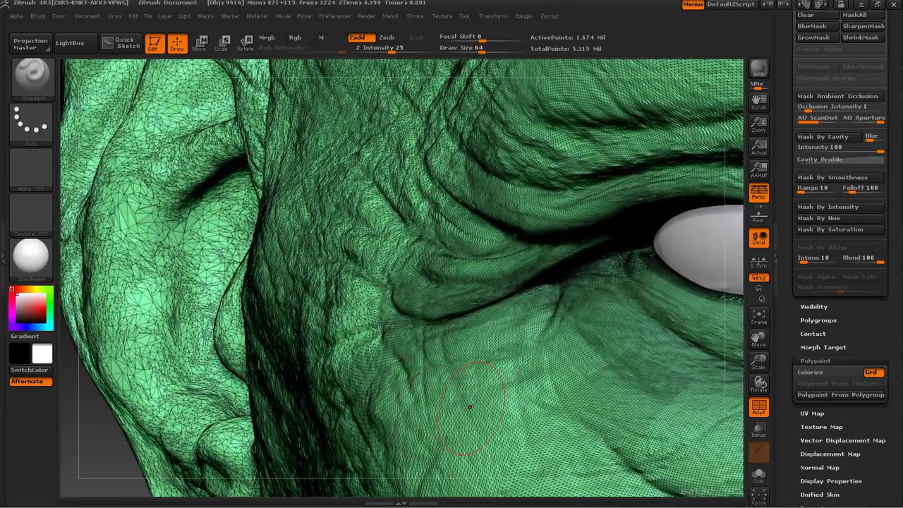
pyautogui.moveTo(55, 444)
pyautogui.keyDown('alt'); pyautogui.mouseDown()
pyautogui.moveTo(0, 444)
pyautogui.moveTo(0, 459)
pyautogui.mouseUp(); pyautogui.keyUp('alt')
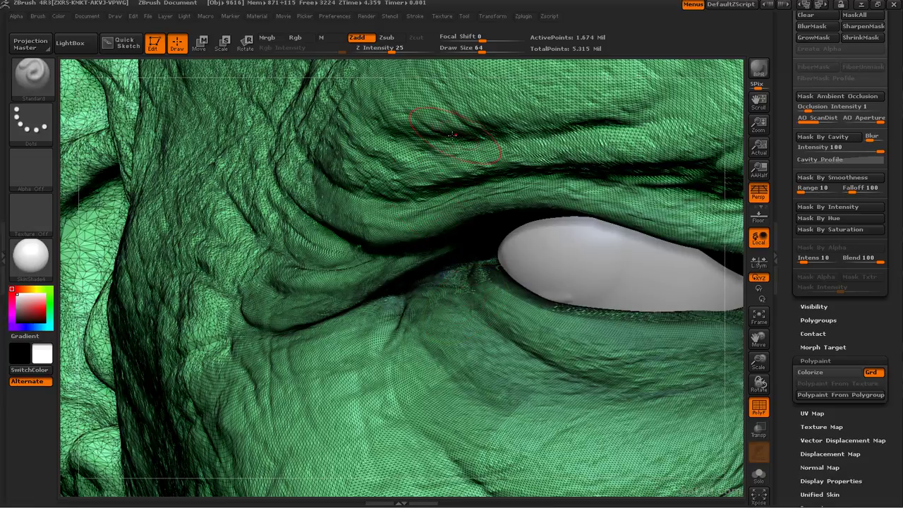
pyautogui.click(757, 317)
pyautogui.moveTo(631, 202)
pyautogui.mouseDown()
pyautogui.moveTo(628, 292)
pyautogui.moveTo(565, 296)
pyautogui.moveTo(580, 278)
pyautogui.moveTo(621, 274)
pyautogui.moveTo(614, 268)
pyautogui.moveTo(631, 264)
pyautogui.moveTo(645, 240)
pyautogui.moveTo(645, 298)
pyautogui.moveTo(630, 342)
pyautogui.mouseUp()
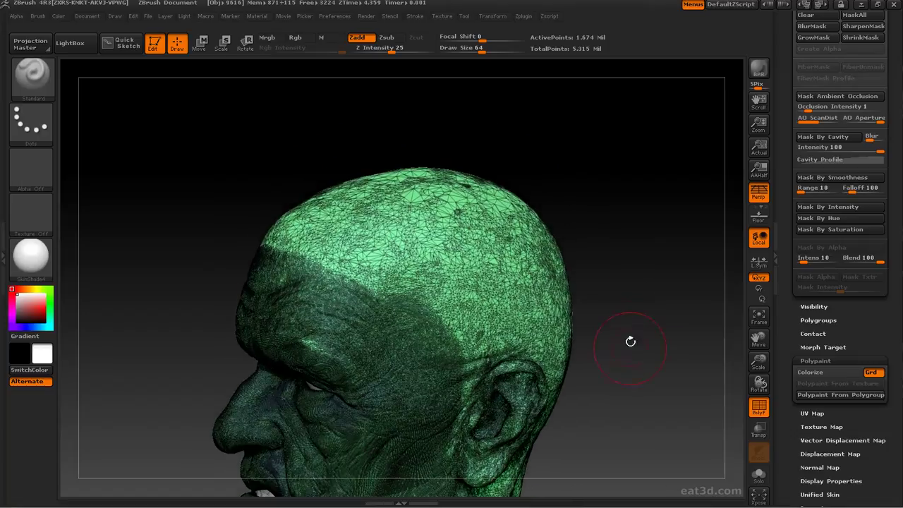
# - Compare the head's smooth shaded surface with its polyframe, examining the previously masked and unmasked areas from both sides and the front
pyautogui.click(759, 410)
pyautogui.moveTo(657, 388)
pyautogui.mouseDown()
pyautogui.moveTo(621, 466)
pyautogui.moveTo(652, 396)
pyautogui.mouseUp()
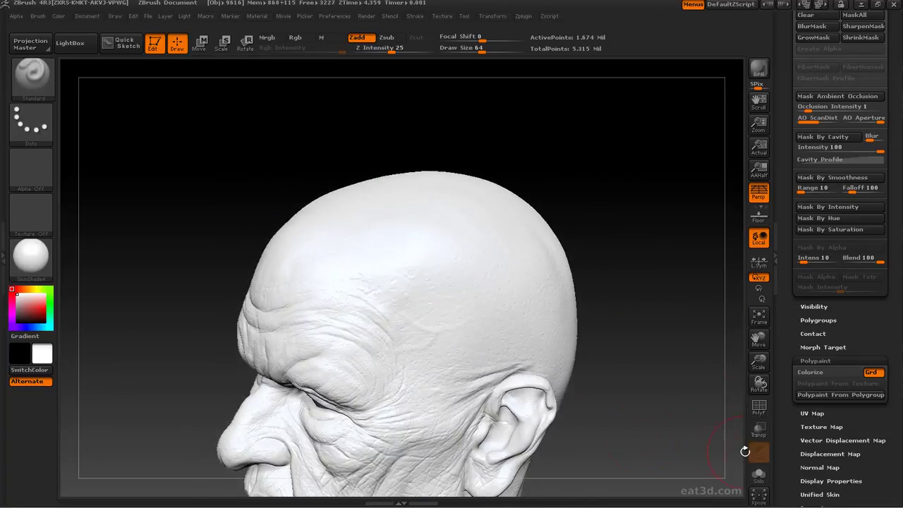
pyautogui.click(759, 409)
pyautogui.moveTo(677, 333); pyautogui.dragTo(610, 303)
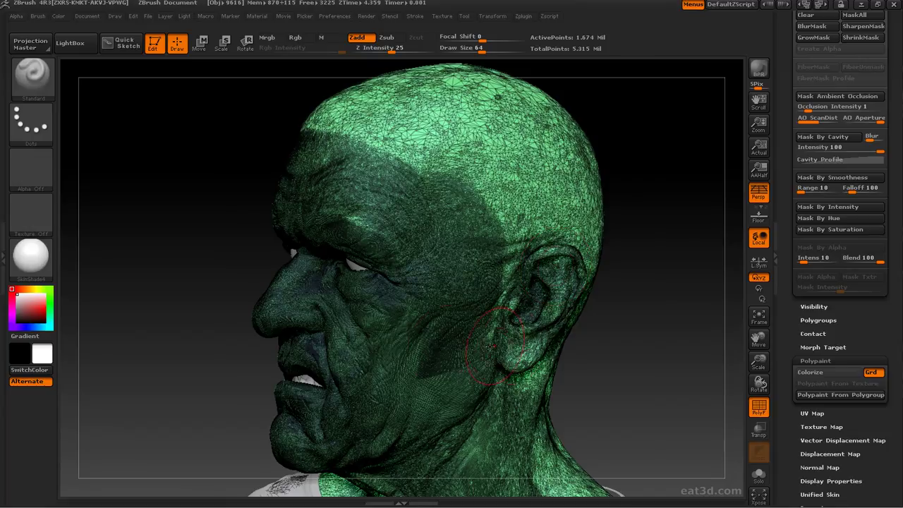
pyautogui.moveTo(215, 334); pyautogui.dragTo(262, 331)
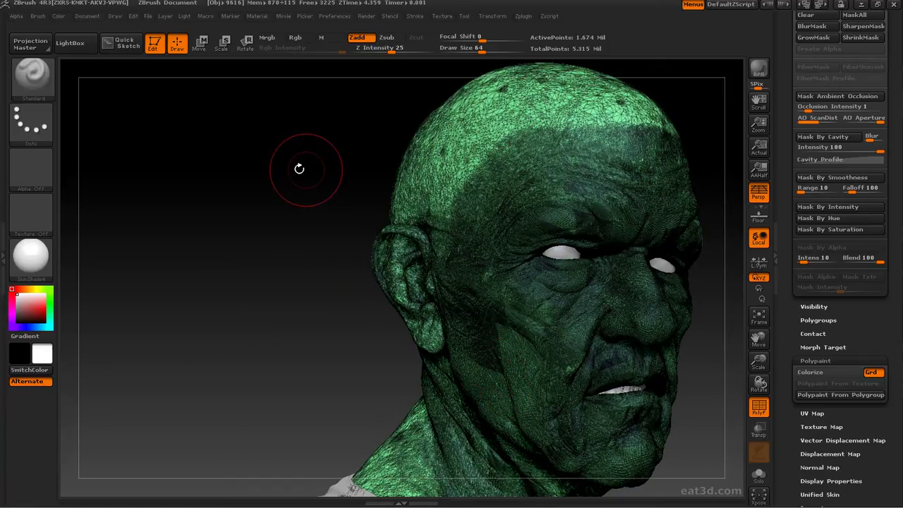
pyautogui.moveTo(281, 194)
pyautogui.mouseDown()
pyautogui.moveTo(234, 191)
pyautogui.moveTo(456, 224)
pyautogui.mouseUp()
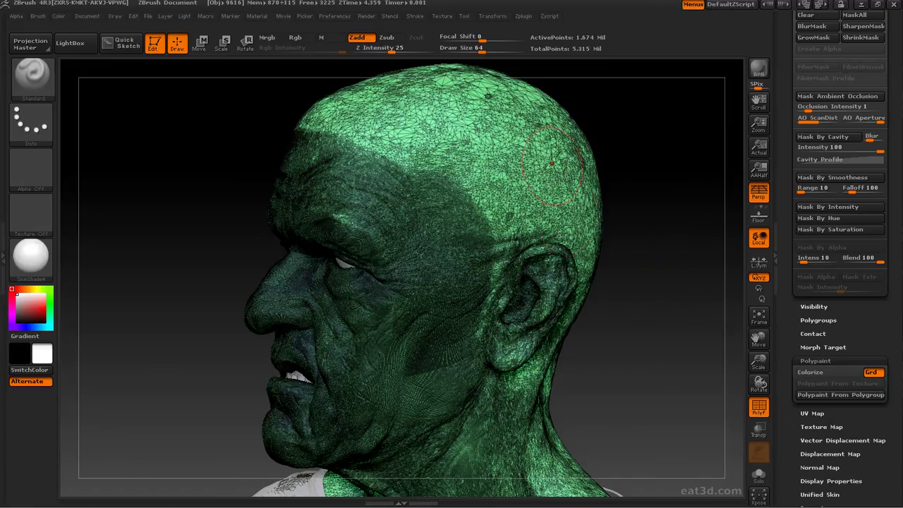
pyautogui.moveTo(649, 257); pyautogui.dragTo(694, 262)
pyautogui.moveTo(709, 261); pyautogui.dragTo(625, 258)
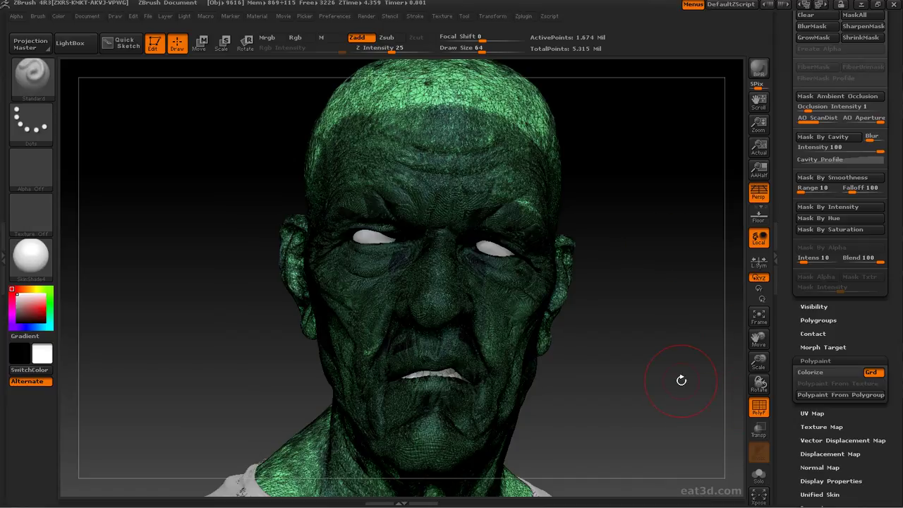
# - Turn Colorize back on for the head's polypaint and hide the polyframe to view the nose and mouth closely
pyautogui.click(810, 372)
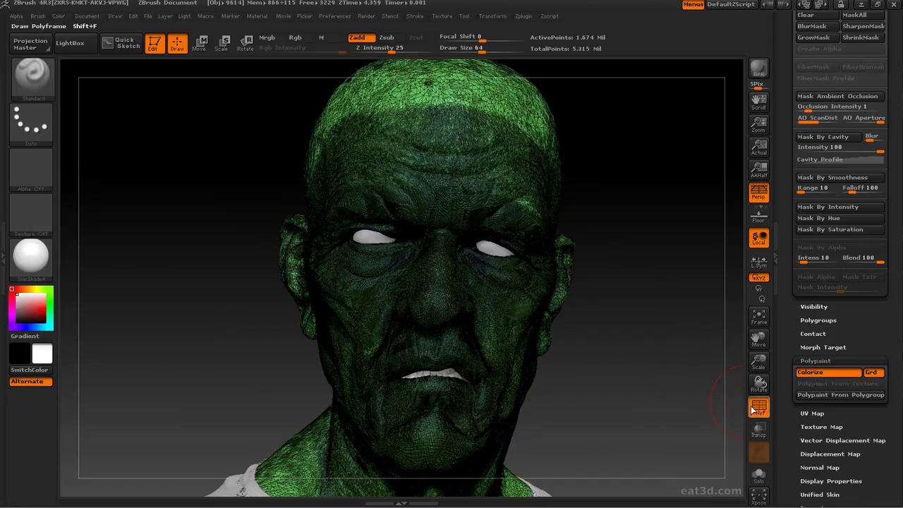
pyautogui.click(758, 408)
pyautogui.keyDown('alt'); pyautogui.moveTo(643, 333); pyautogui.dragTo(653, 371); pyautogui.keyUp('alt')
pyautogui.keyDown('alt'); pyautogui.moveTo(657, 331); pyautogui.dragTo(669, 456); pyautogui.keyUp('alt')
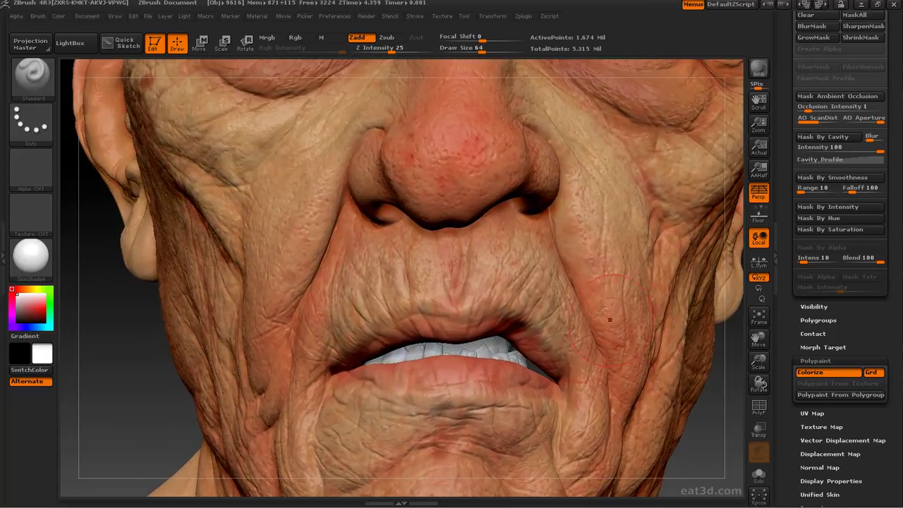
# - Inspect the decimated head's sculpted and painted detail over the scalp, ear and face, ending with the whole bust in view
pyautogui.moveTo(120, 399); pyautogui.dragTo(142, 400)
pyautogui.moveTo(137, 259); pyautogui.dragTo(111, 202)
pyautogui.moveTo(118, 241)
pyautogui.mouseDown()
pyautogui.moveTo(139, 300)
pyautogui.moveTo(135, 285)
pyautogui.mouseUp()
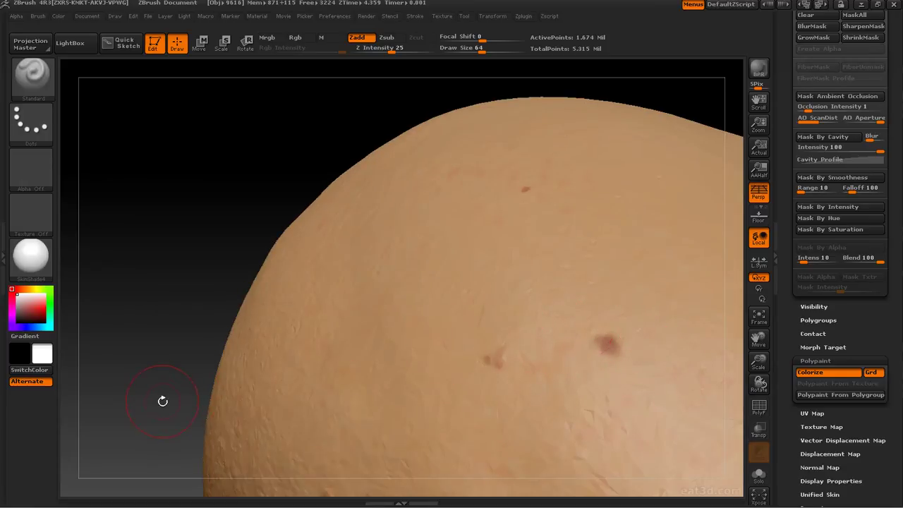
pyautogui.moveTo(161, 418); pyautogui.dragTo(173, 234)
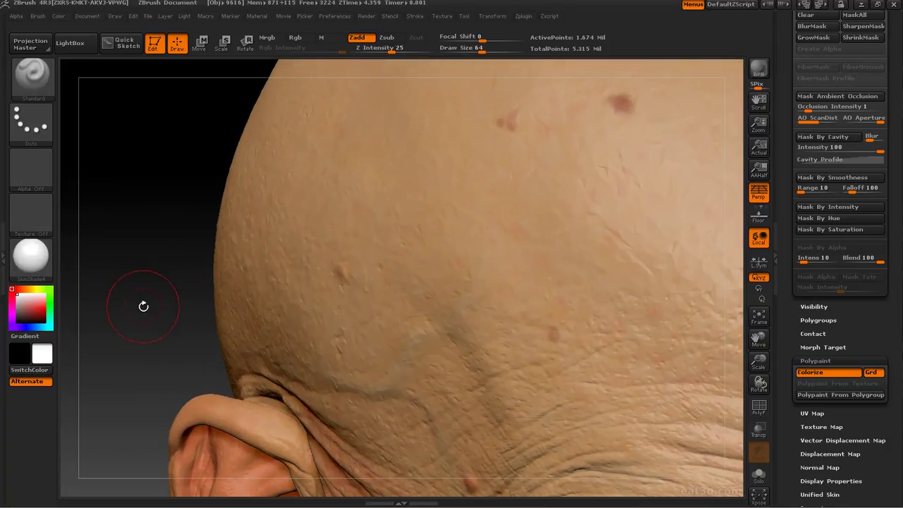
pyautogui.moveTo(140, 311); pyautogui.dragTo(655, 417)
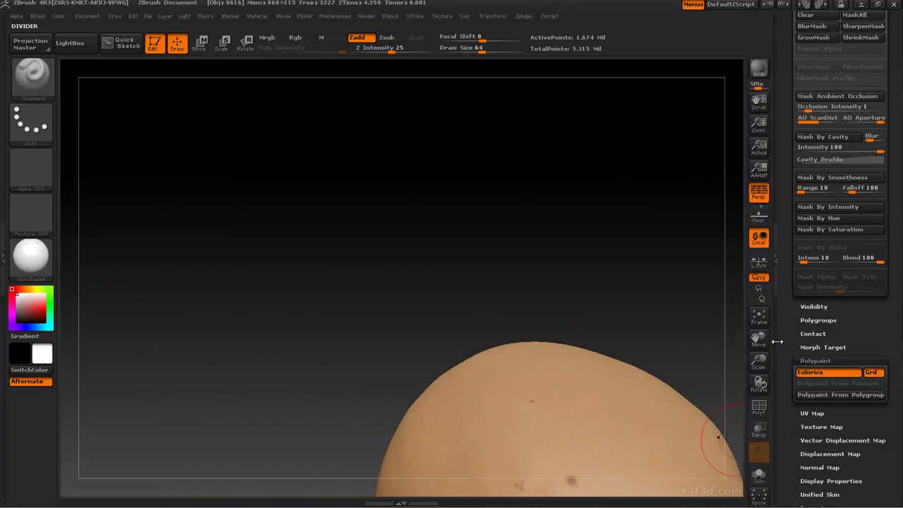
pyautogui.click(759, 317)
pyautogui.moveTo(665, 326); pyautogui.dragTo(621, 410)
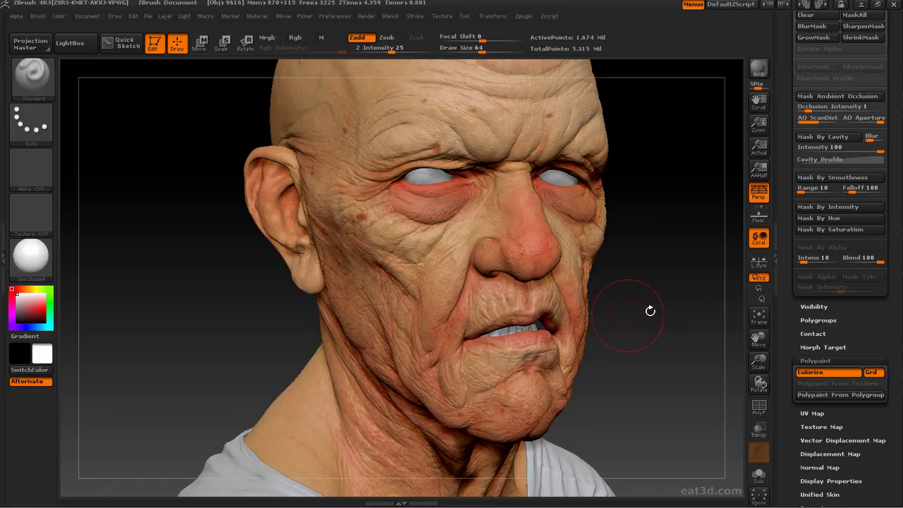
pyautogui.moveTo(675, 286); pyautogui.dragTo(470, 262)
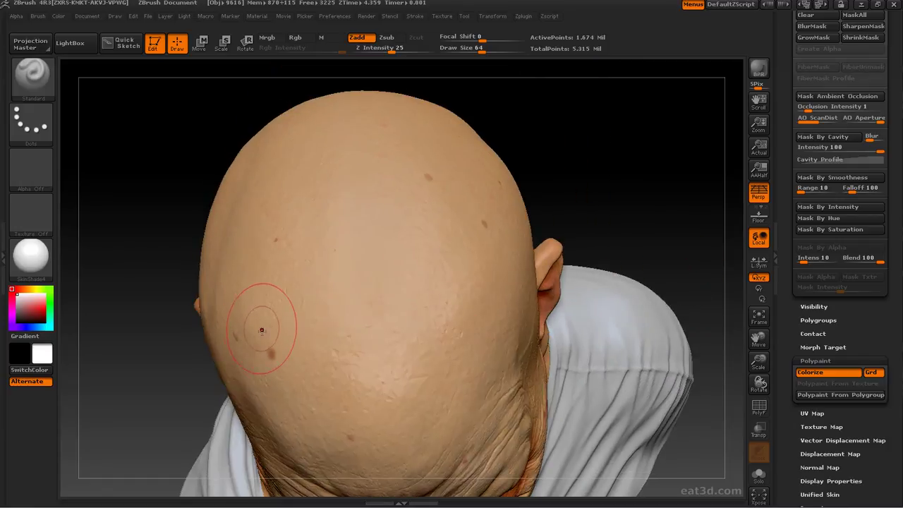
pyautogui.moveTo(610, 191); pyautogui.dragTo(619, 96)
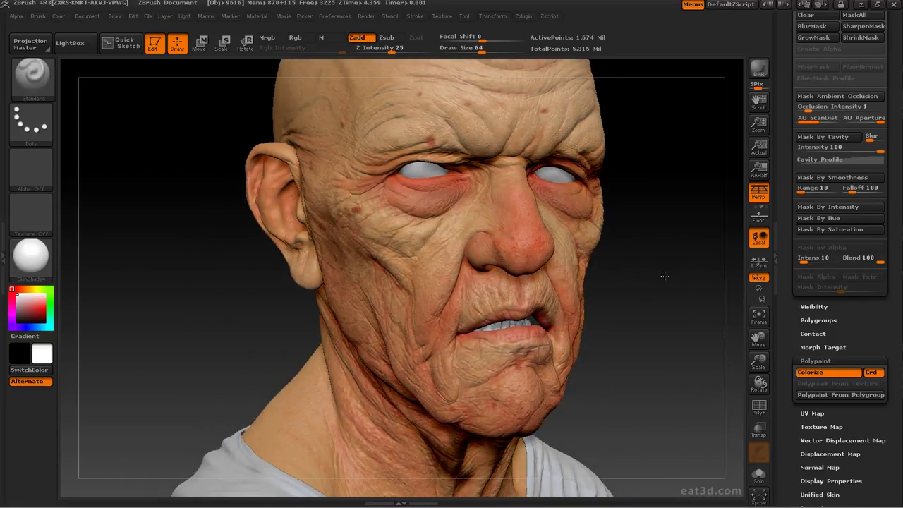
pyautogui.moveTo(665, 276); pyautogui.dragTo(664, 294)
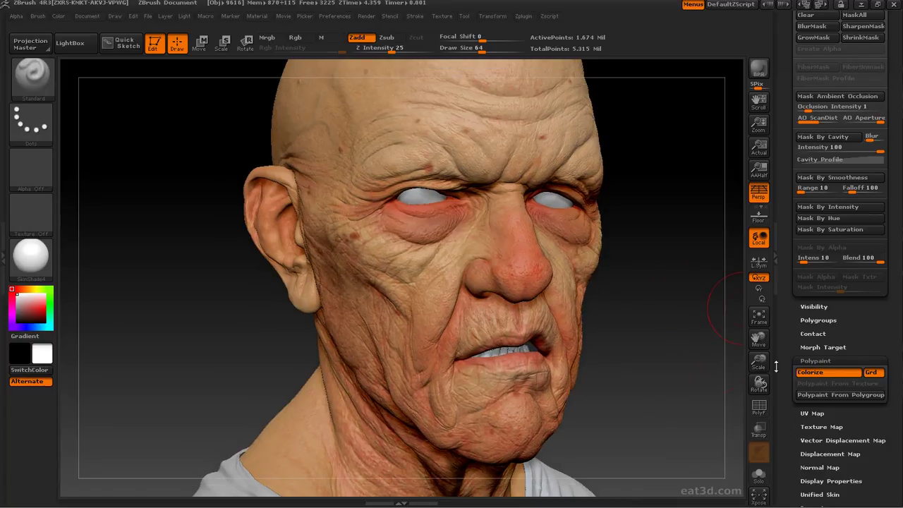
pyautogui.click(759, 316)
pyautogui.moveTo(649, 308); pyautogui.dragTo(649, 308)
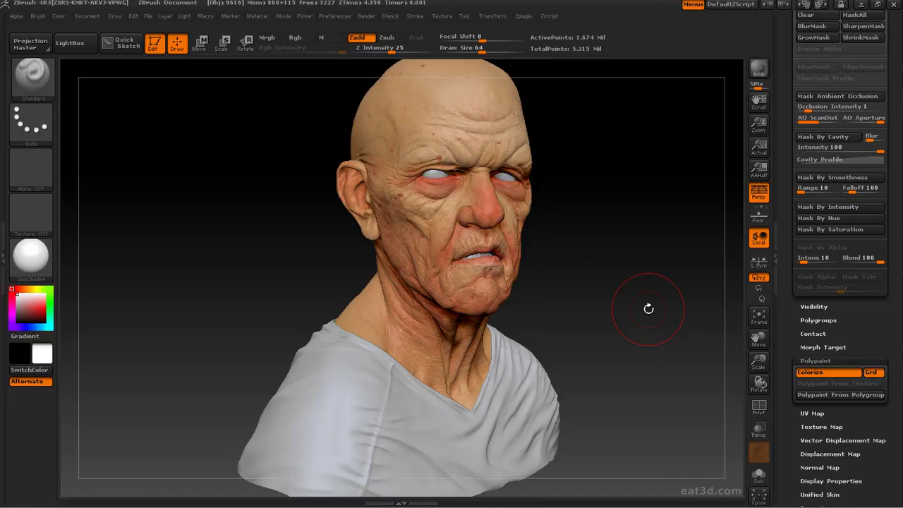